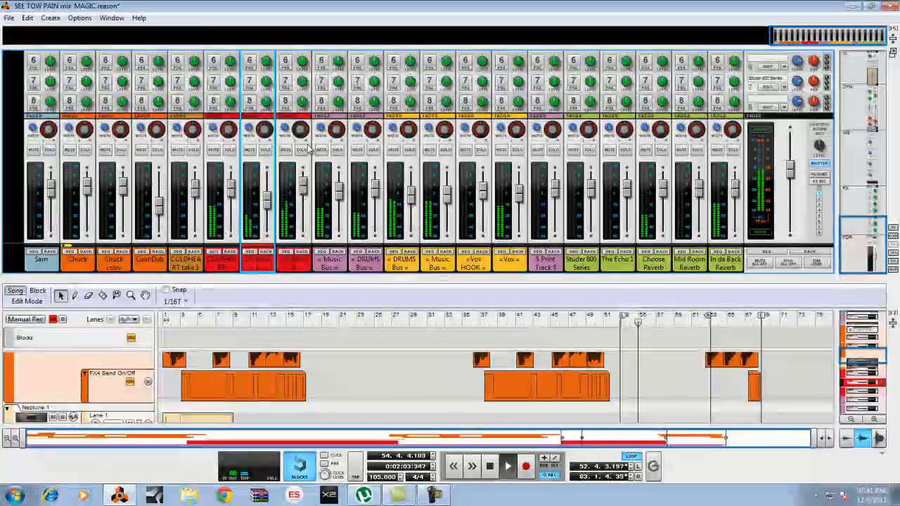
Step: Mute the CO BACK R channel and slightly lower the CO BACK L fader
click(286, 150)
mouse_move(274, 202)
mouse_down()
mouse_move(262, 255)
mouse_move(266, 212)
mouse_up()
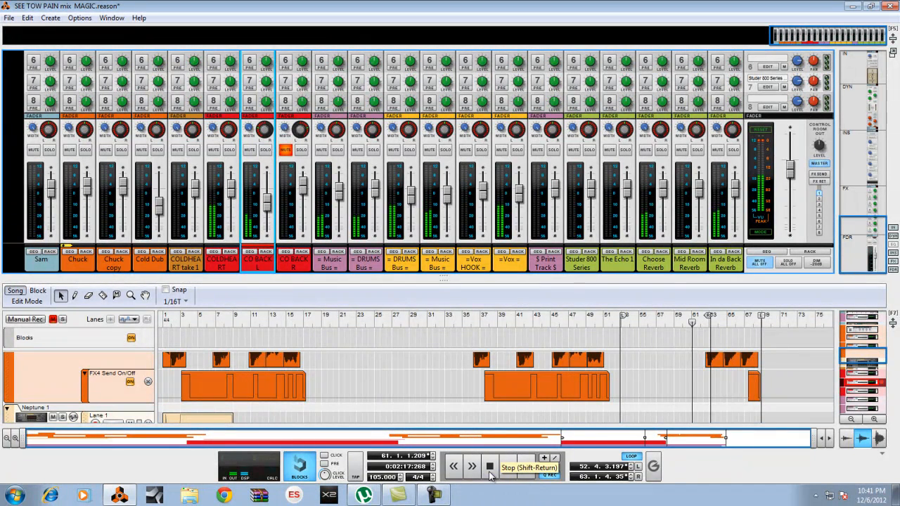
right_click(262, 224)
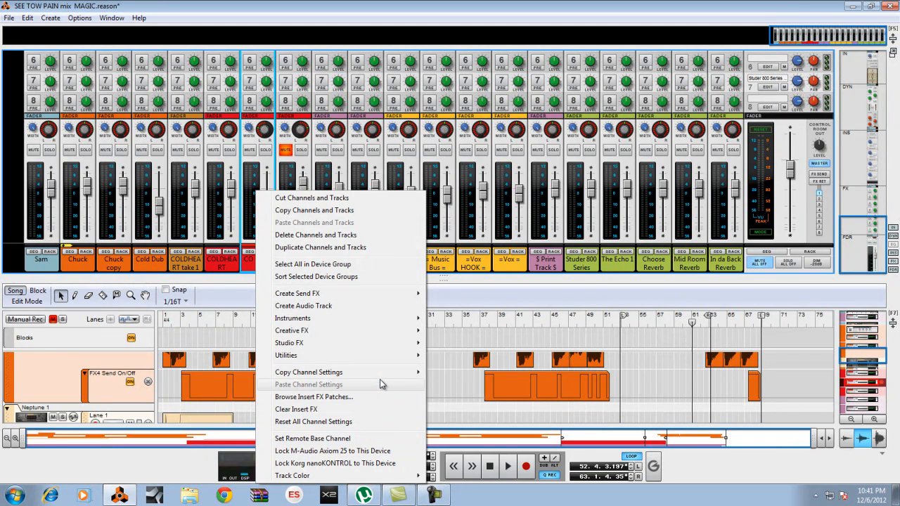
mouse_move(380, 379)
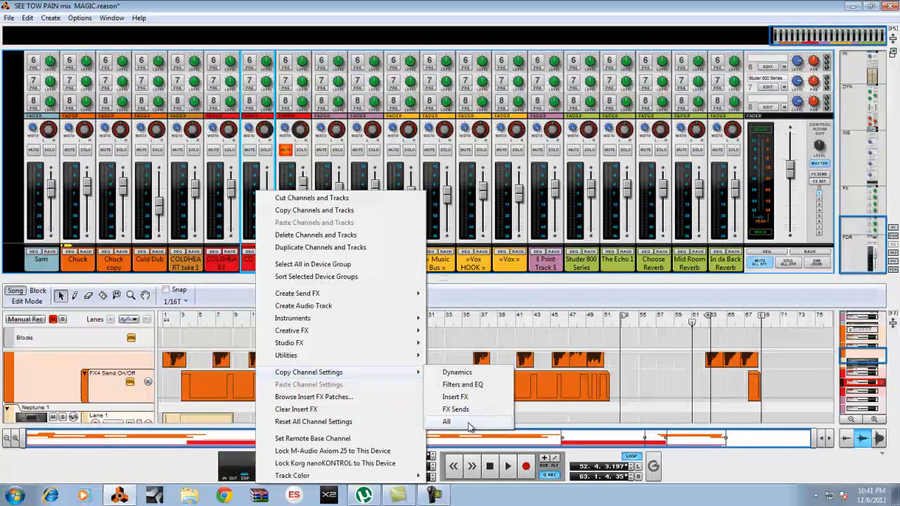
Step: Enlarge the mixer so it covers the sequencer area, and start playback
click(852, 242)
drag(853, 243, 837, 292)
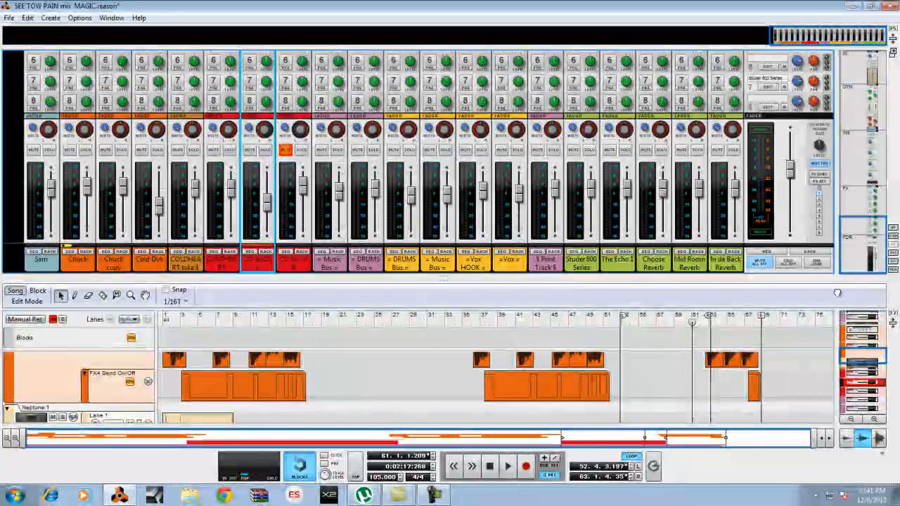
drag(462, 275, 463, 422)
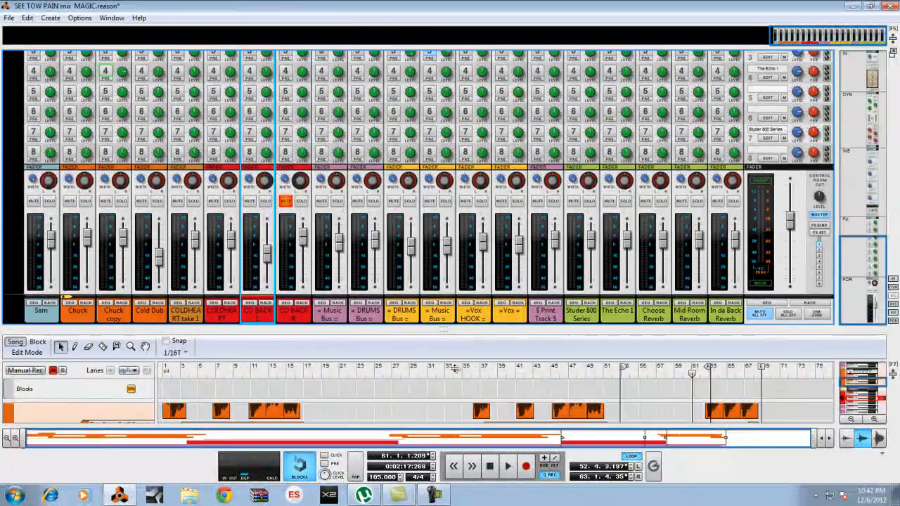
key(space)
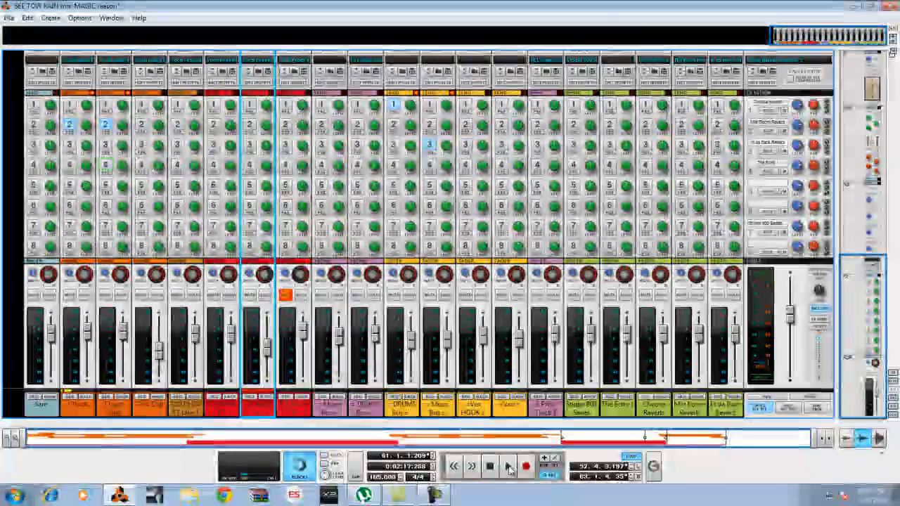
Step: Turn on the compressor on CO BACK L, raise its ratio and lower its threshold
drag(859, 310, 838, 119)
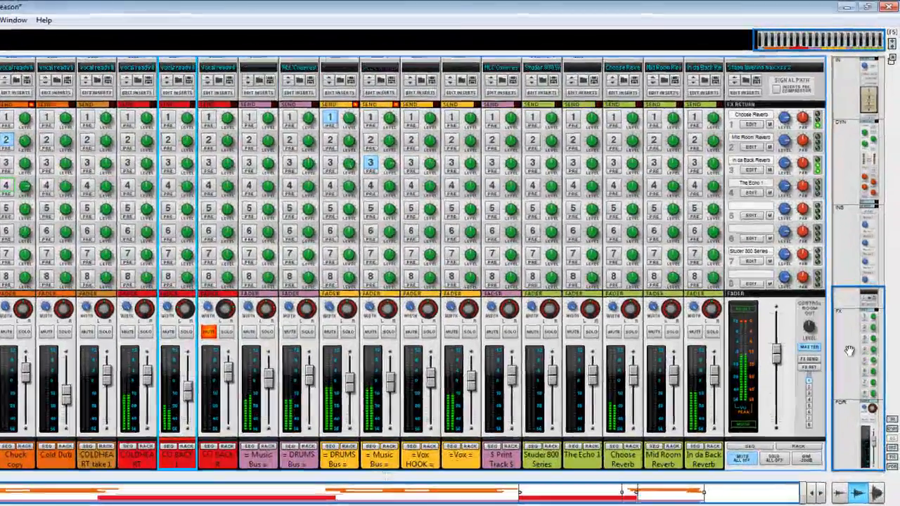
drag(821, 152, 794, 78)
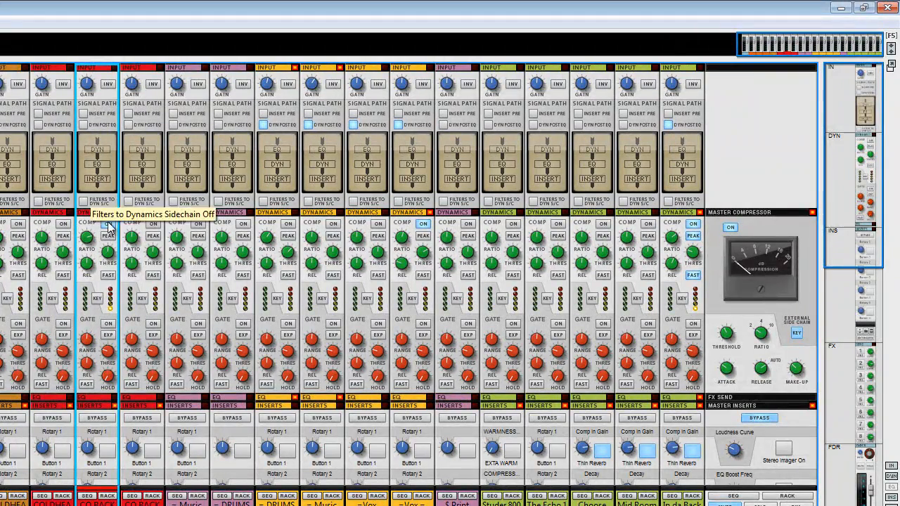
drag(109, 261, 109, 277)
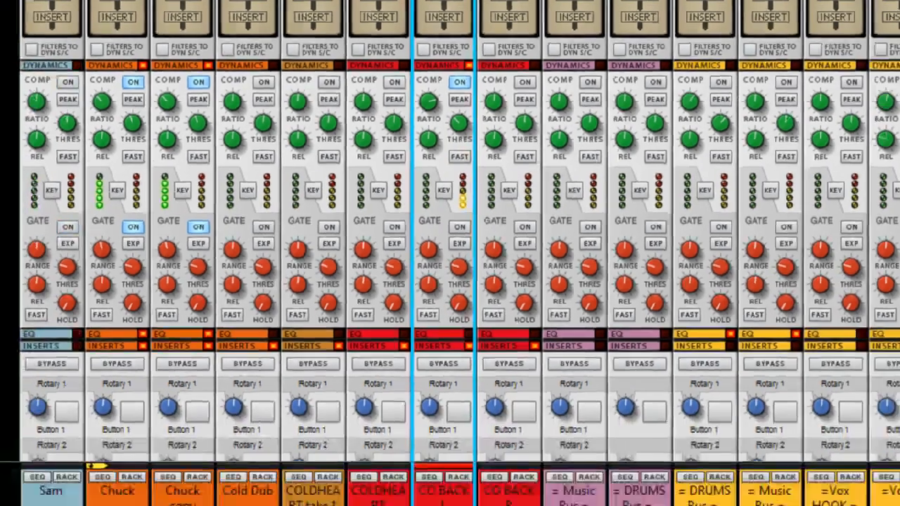
Step: Turn on the EQ on CO BACK L, cut the high-mid gain and raise the high-mid Q
scroll(450, 253, down, 10)
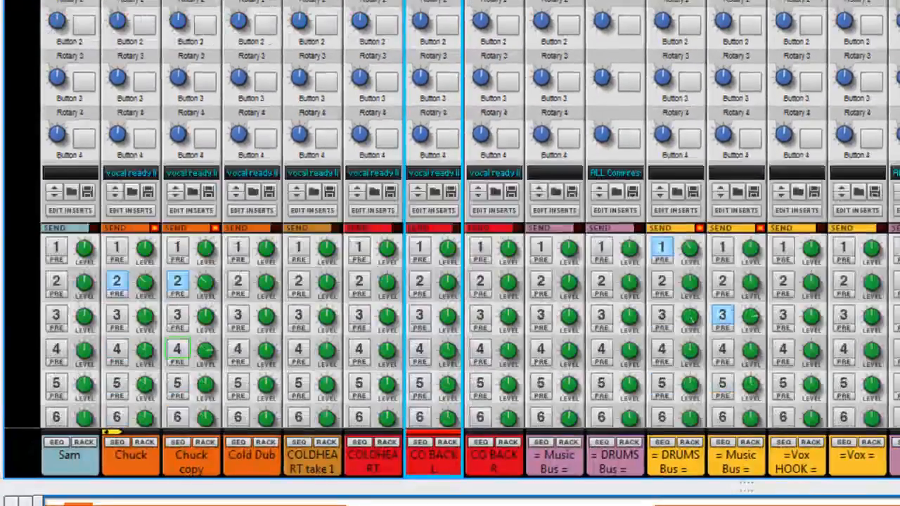
scroll(450, 253, down, 3)
scroll(450, 253, up, 8)
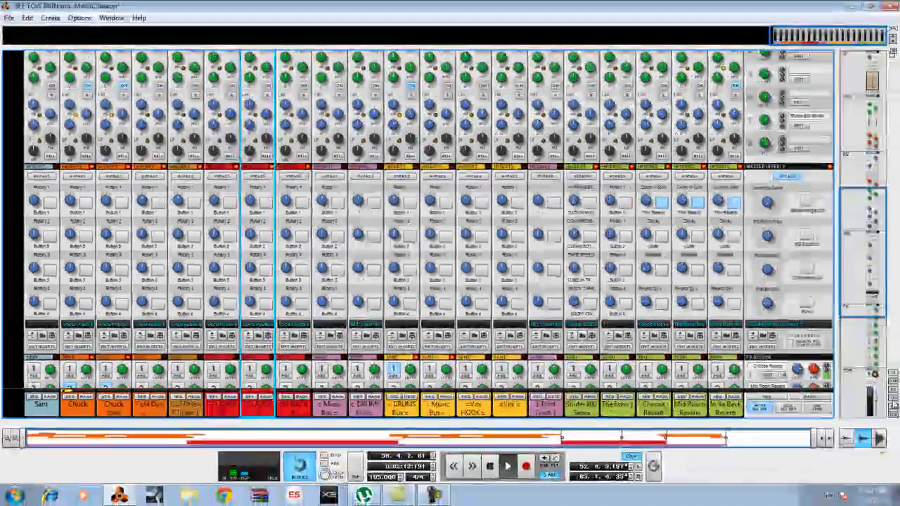
scroll(469, 304, up, 8)
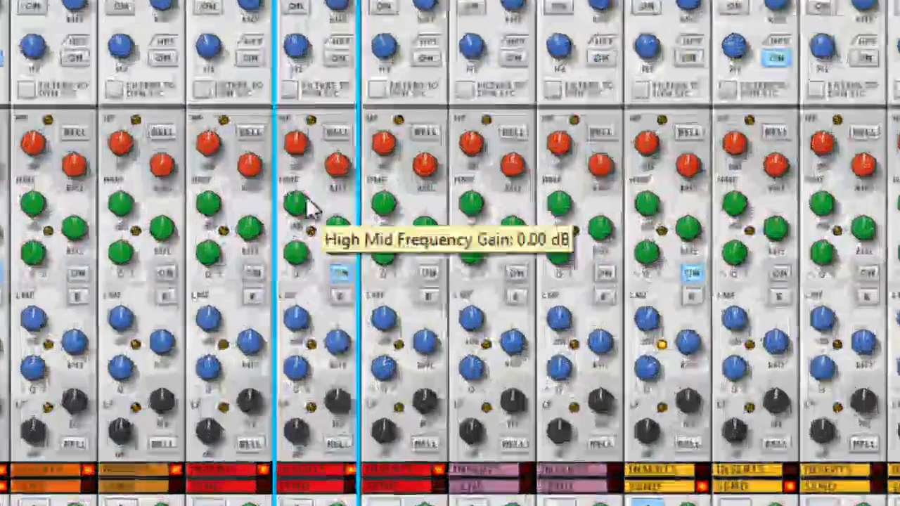
drag(255, 211, 359, 122)
Step: Turn on the high-pass filter on CO BACK L with its frequency lowered, and cut the channel's low-frequency gain
click(338, 55)
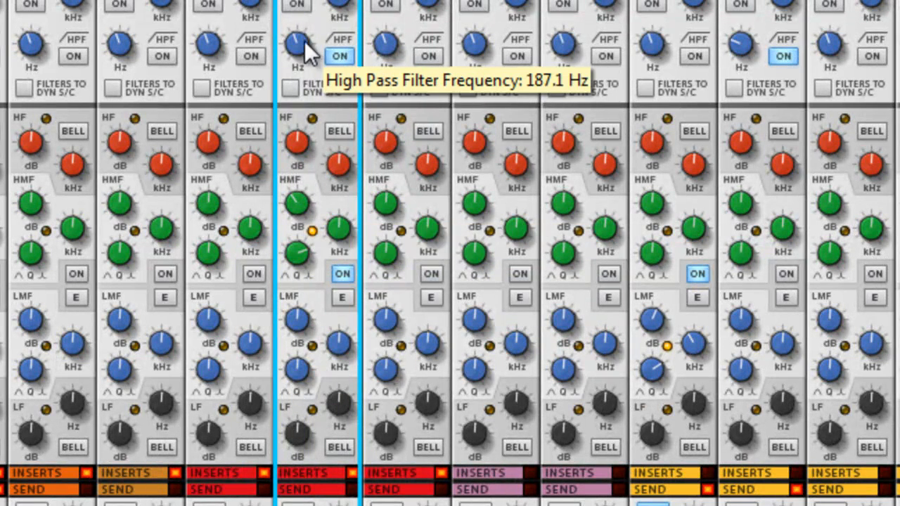
drag(301, 84, 300, 85)
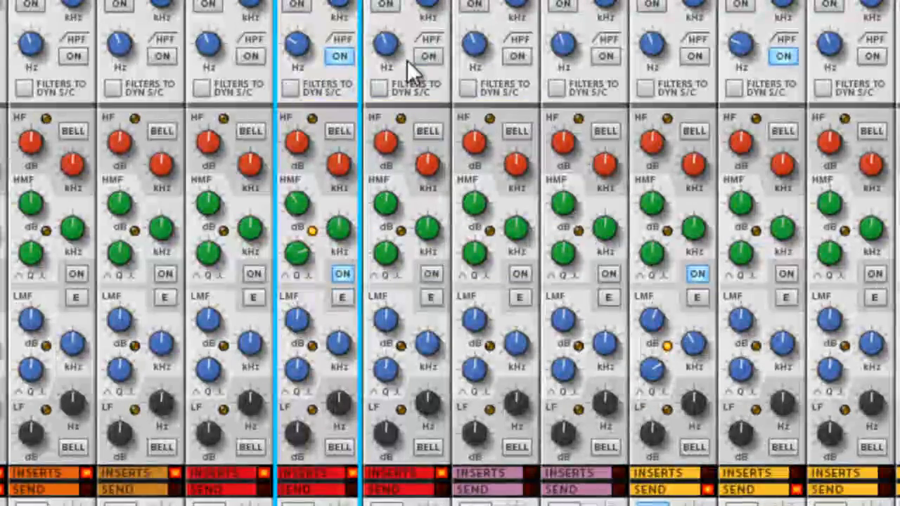
click(422, 57)
click(423, 56)
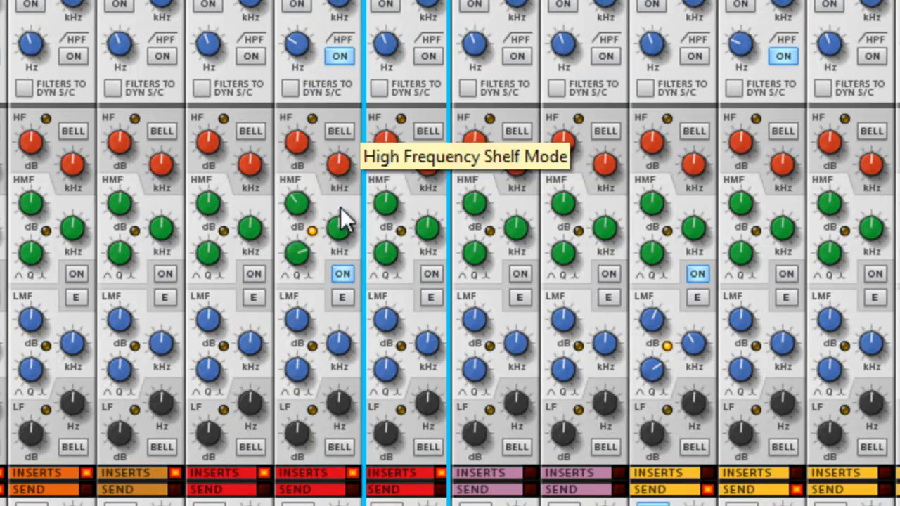
drag(287, 421, 289, 464)
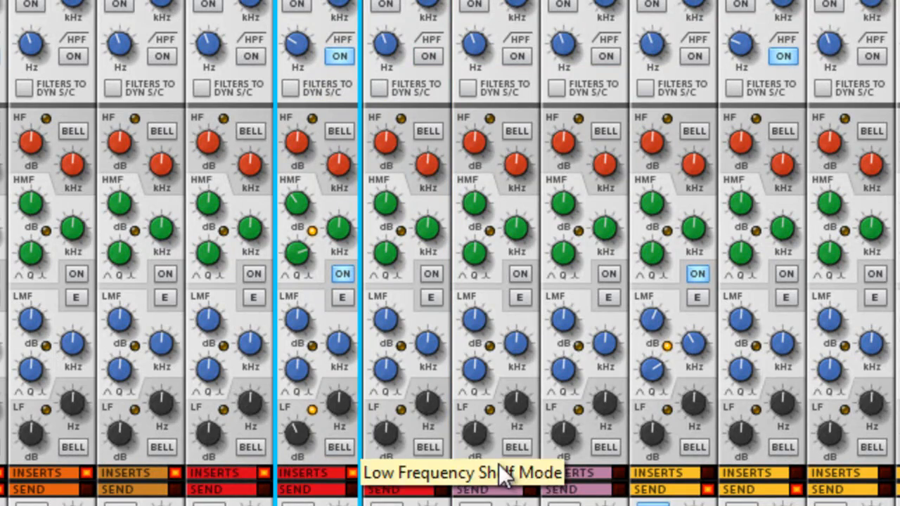
Step: Set the CO BACK L channel as the remote base channel
scroll(739, 281, down, 10)
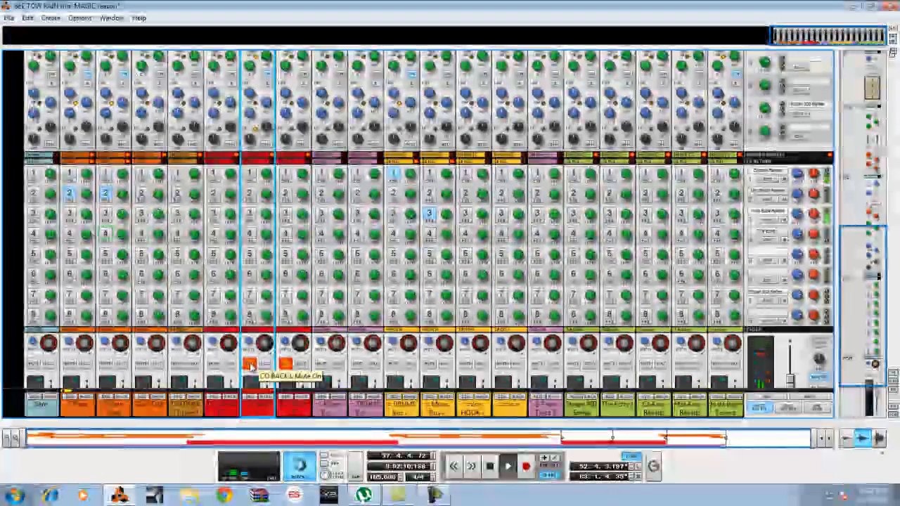
scroll(573, 311, down, 3)
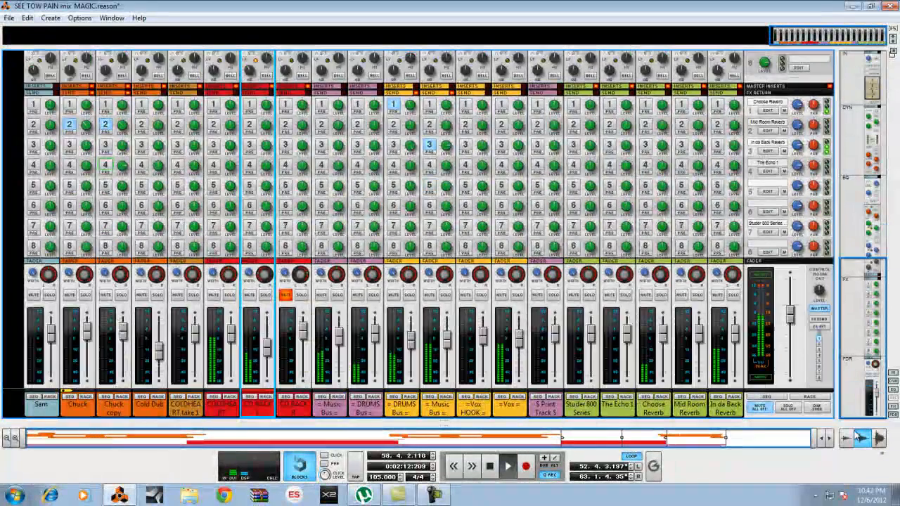
right_click(256, 414)
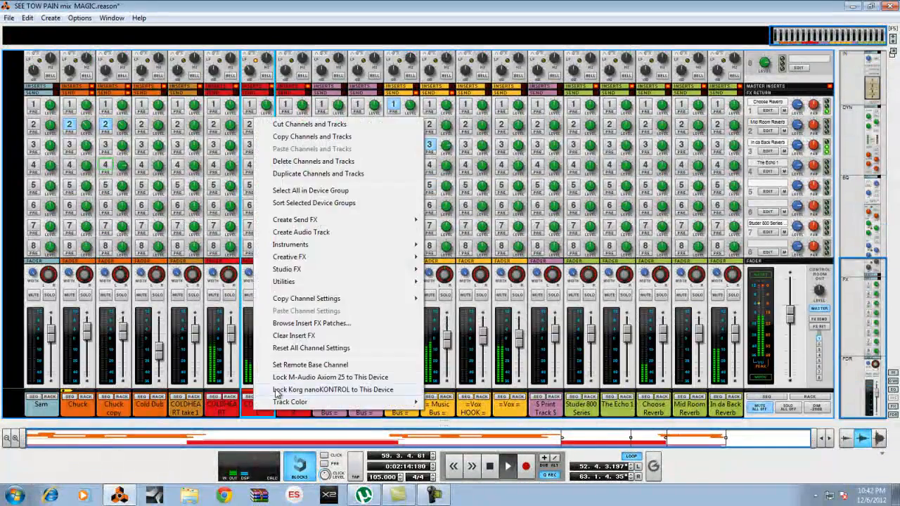
click(322, 372)
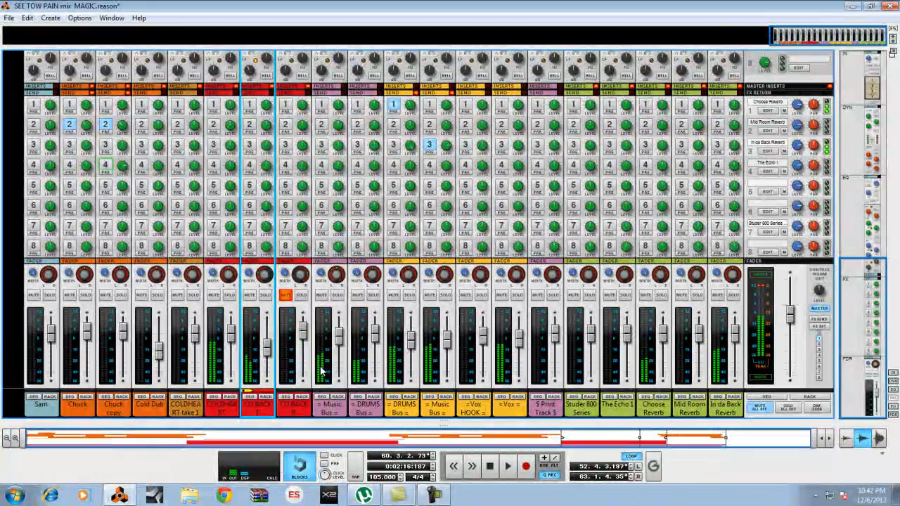
right_click(259, 411)
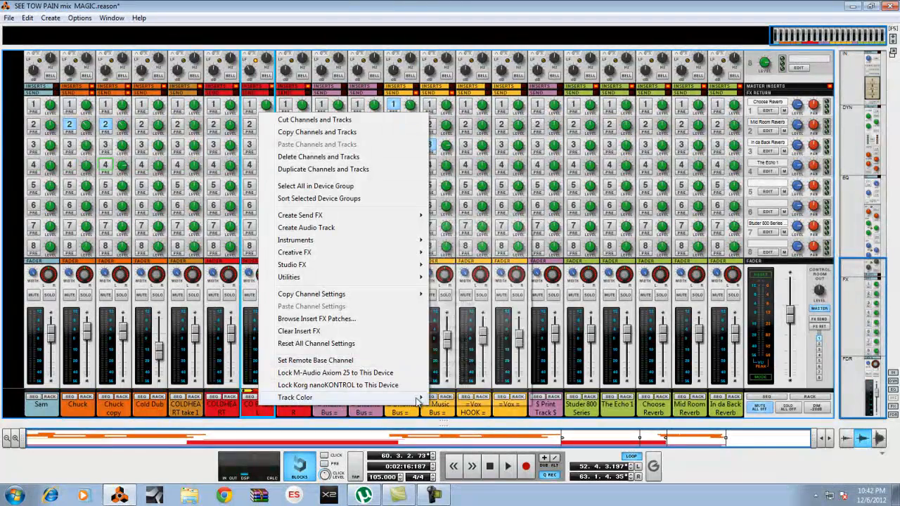
mouse_move(420, 399)
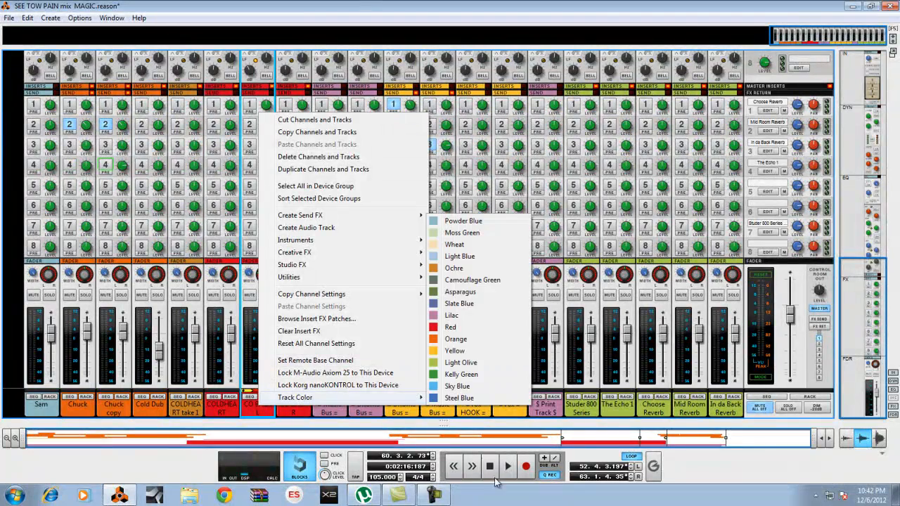
click(762, 480)
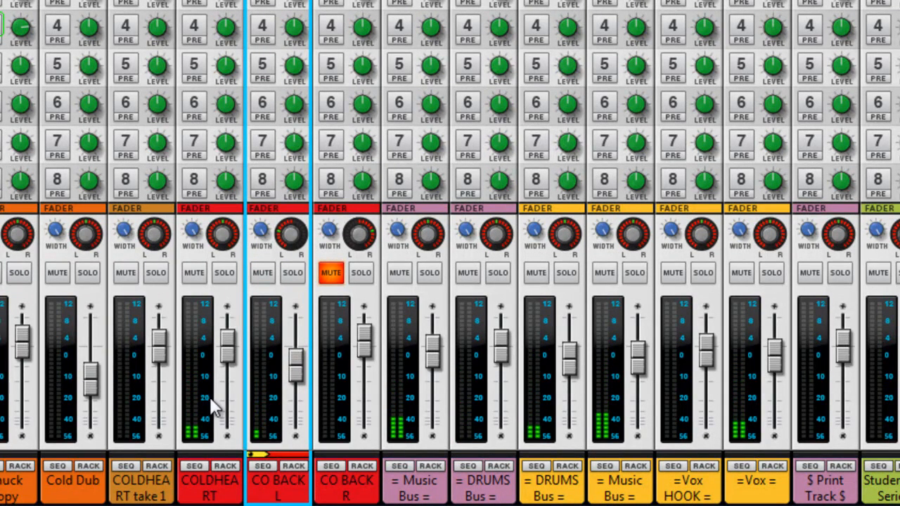
Step: Copy all channel settings from CO BACK L and paste them onto CO BACK R
right_click(291, 436)
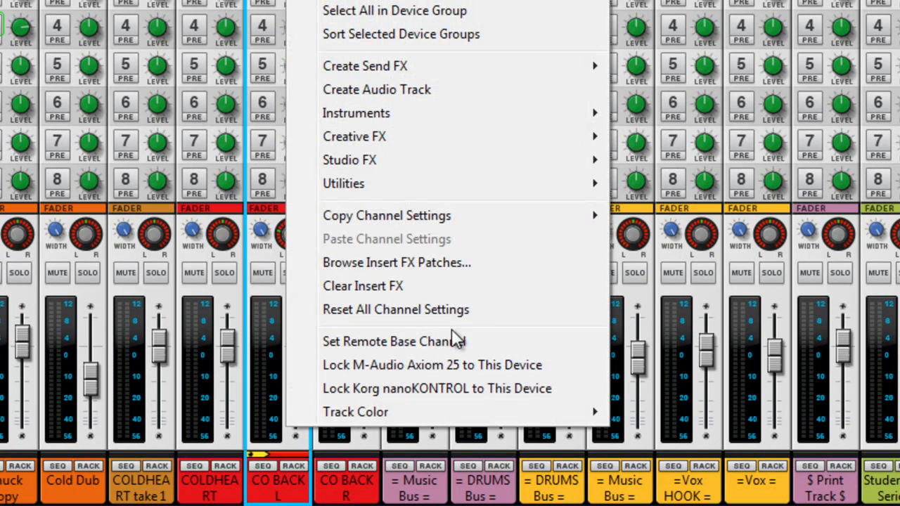
mouse_move(554, 221)
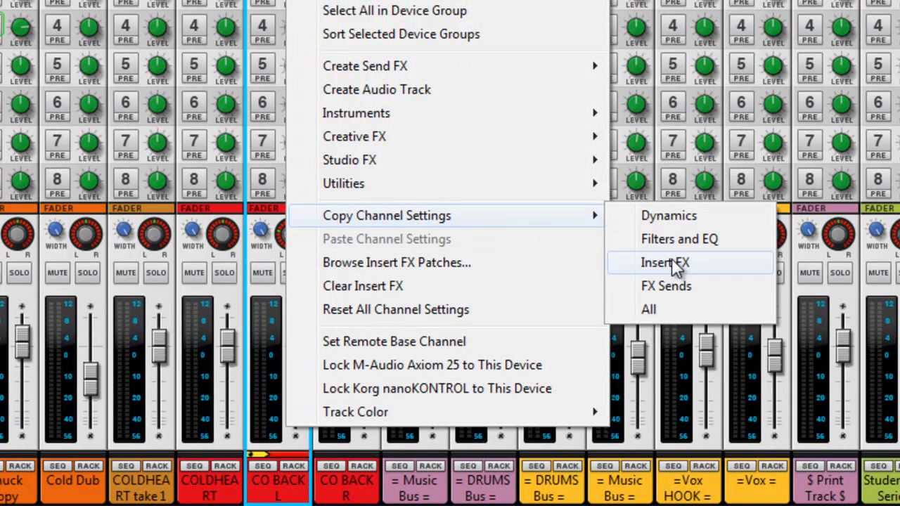
click(628, 310)
right_click(342, 402)
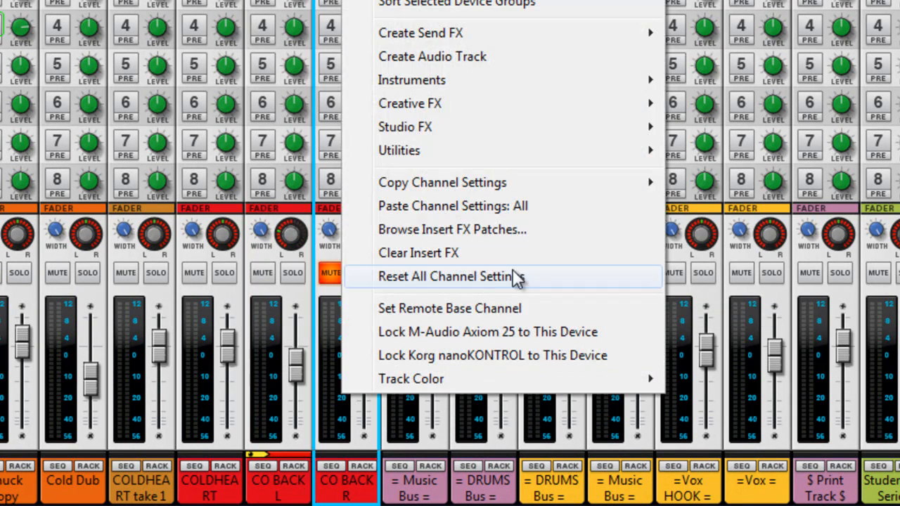
click(566, 221)
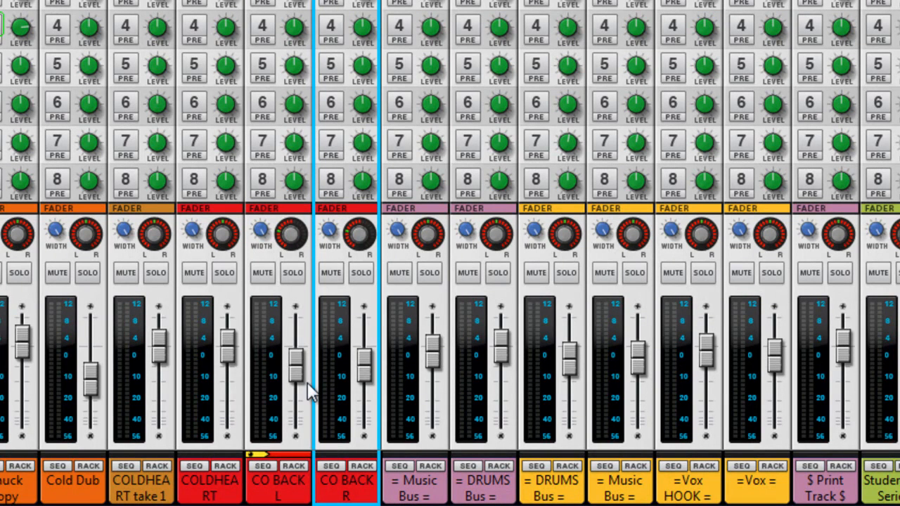
Step: Play the song and set the pan of CO BACK R to 50, opposite CO BACK L
key(space)
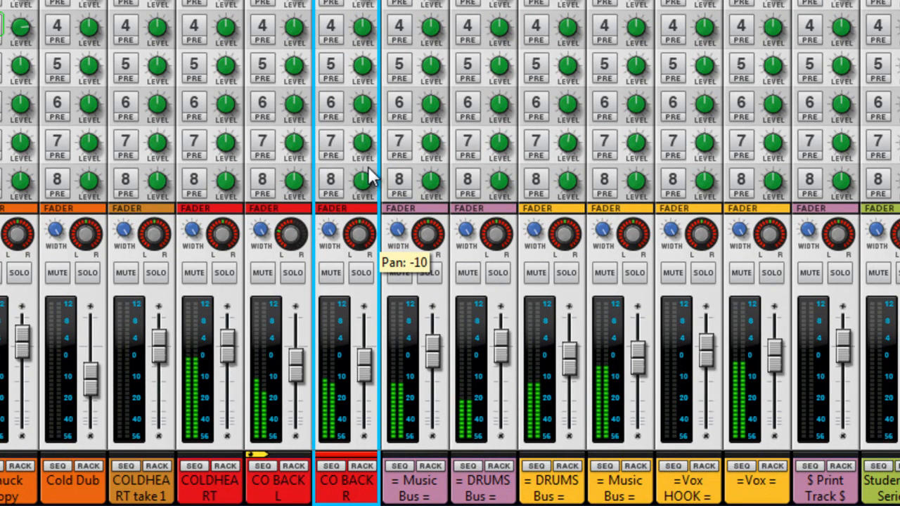
click(292, 240)
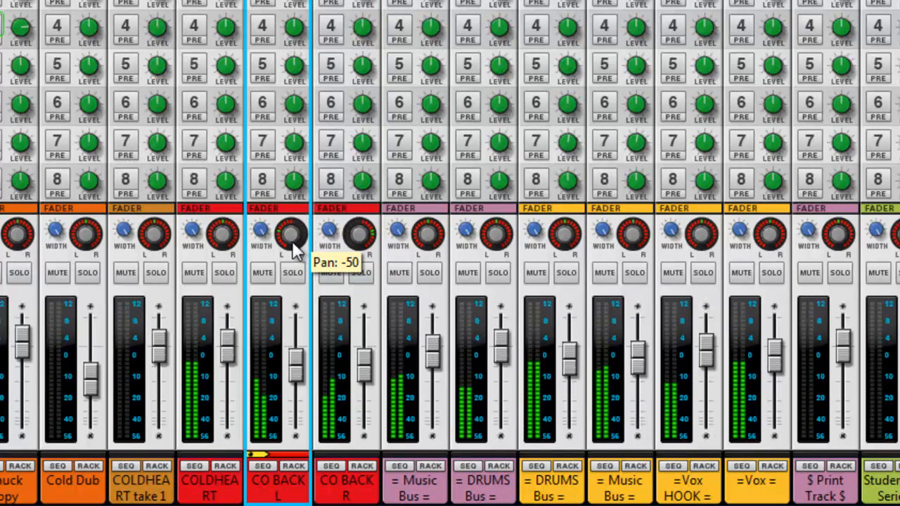
click(365, 236)
drag(365, 247, 363, 236)
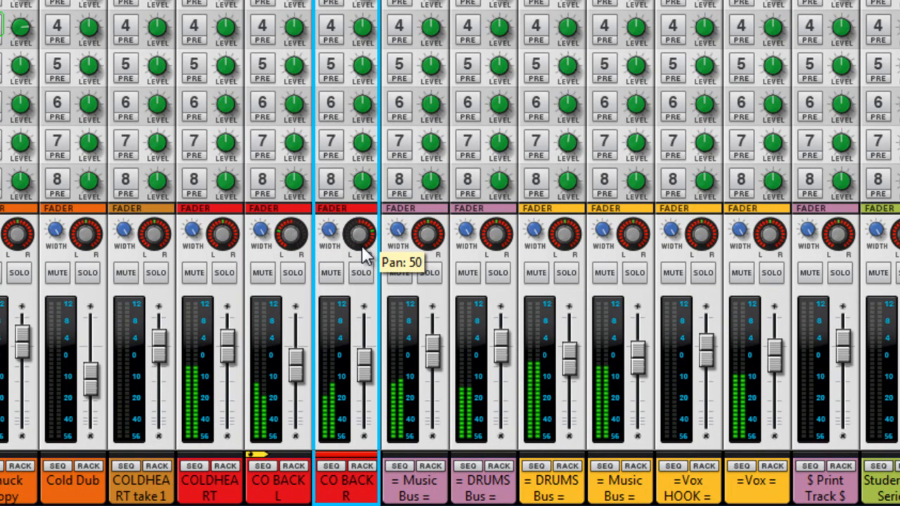
Step: Compare the mix with and without the backing vocals by muting and unmuting CO BACK L and CO BACK R
click(333, 276)
click(263, 274)
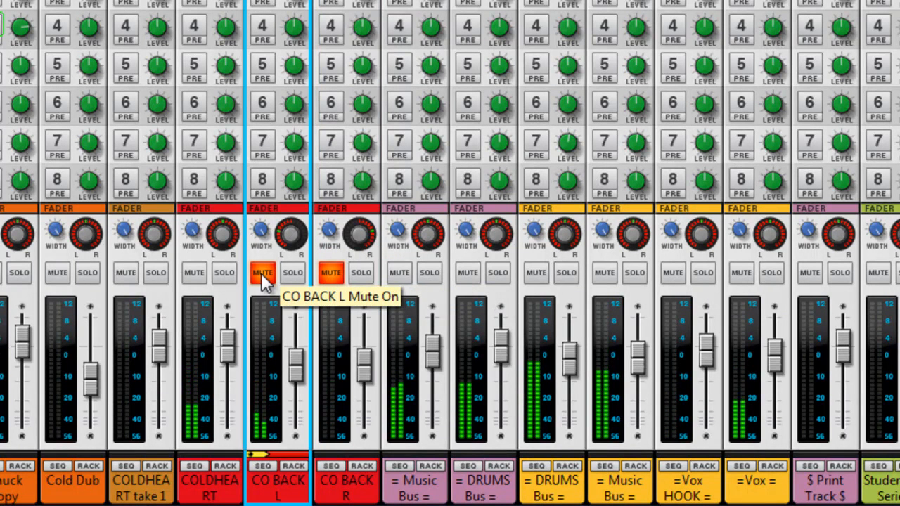
click(262, 274)
click(331, 275)
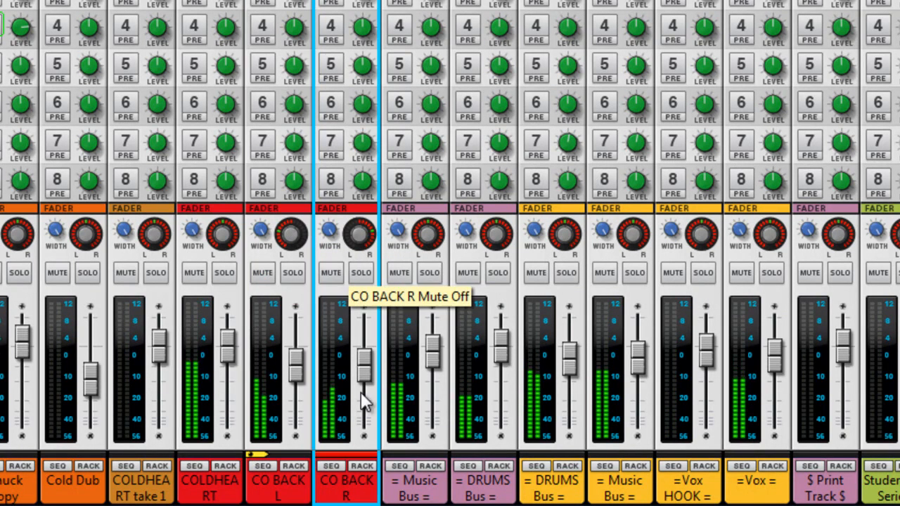
click(338, 272)
click(265, 276)
click(264, 277)
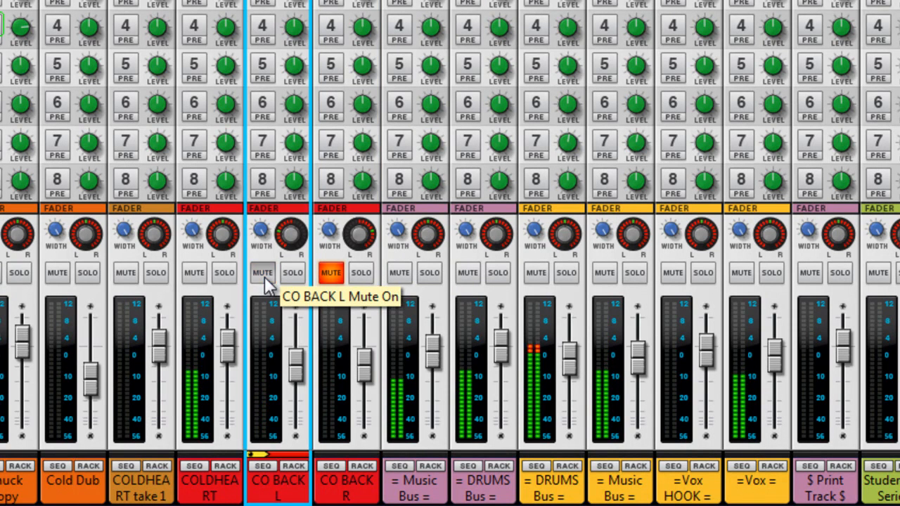
click(330, 276)
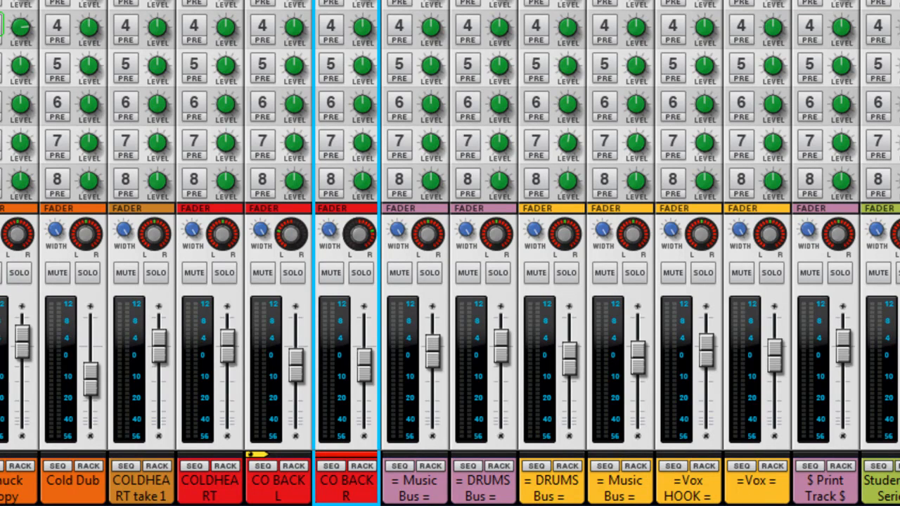
scroll(450, 225, up, 10)
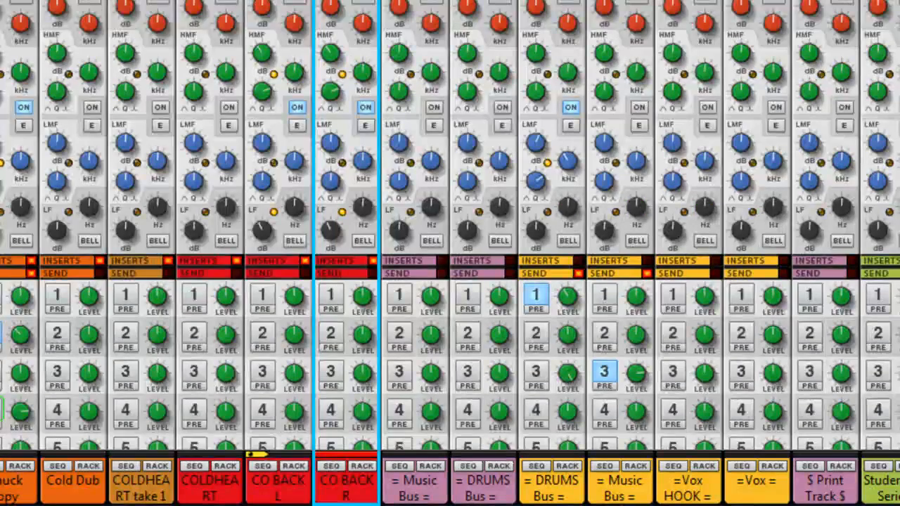
scroll(450, 225, down, 8)
scroll(891, 456, down, 2)
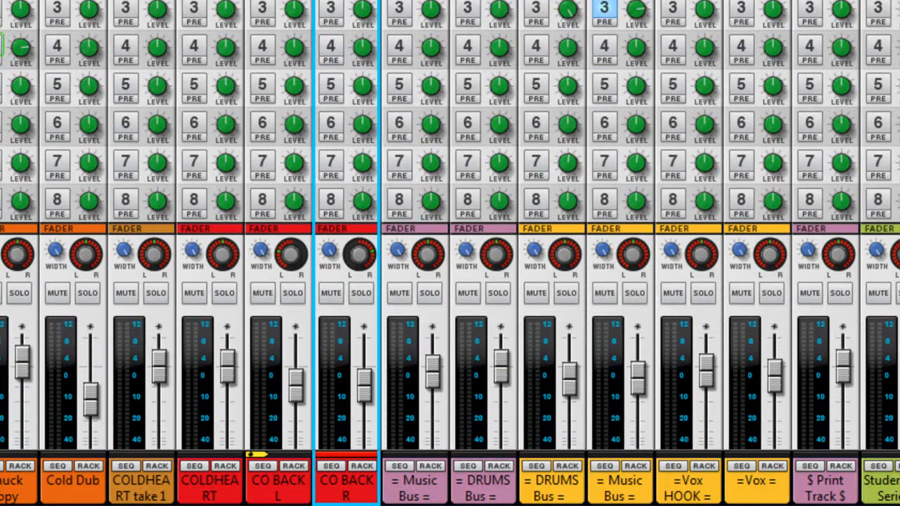
Step: Route the left direct outputs of CO BACK L and CO BACK R to the first two L/Mono merger inputs of Spider Audio Copy 26
scroll(623, 116, down, 15)
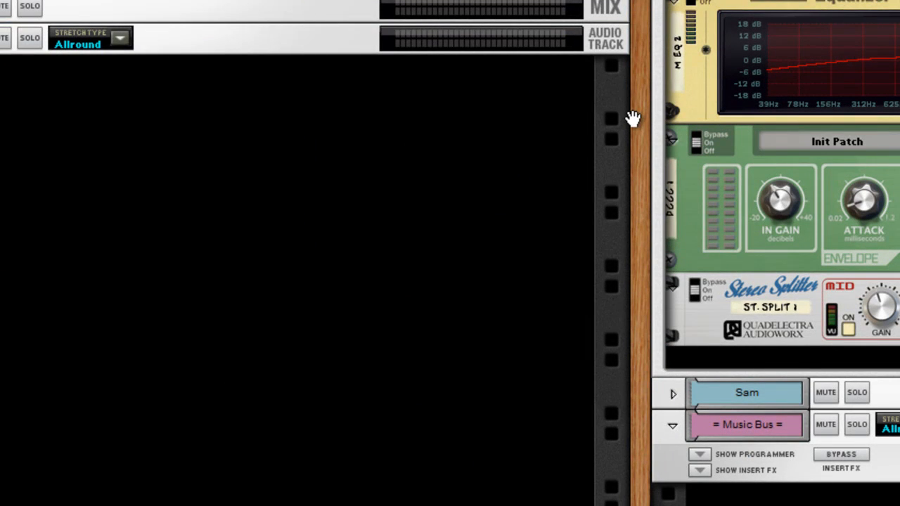
drag(634, 119, 899, 171)
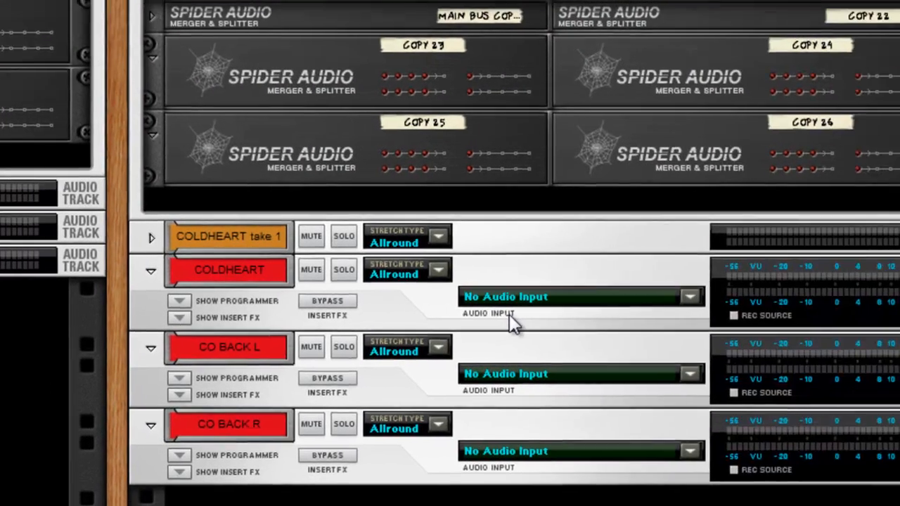
key(Tab)
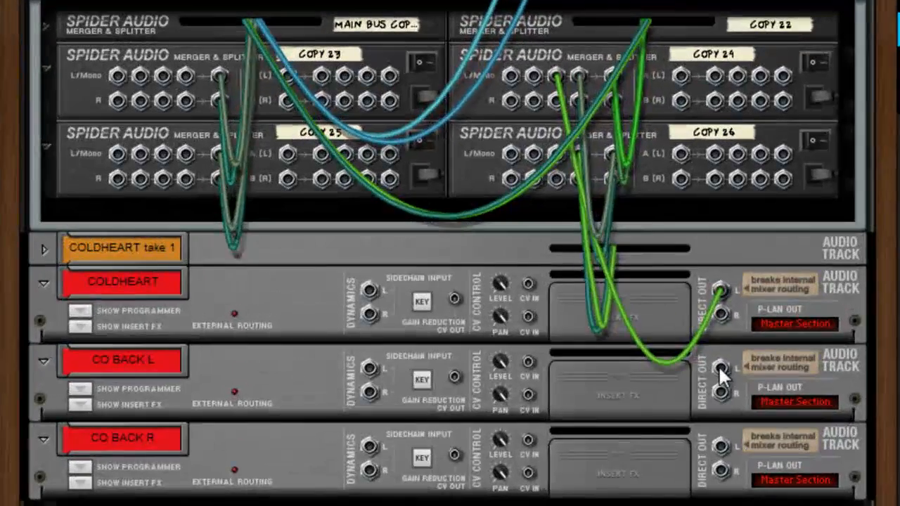
drag(700, 348, 511, 154)
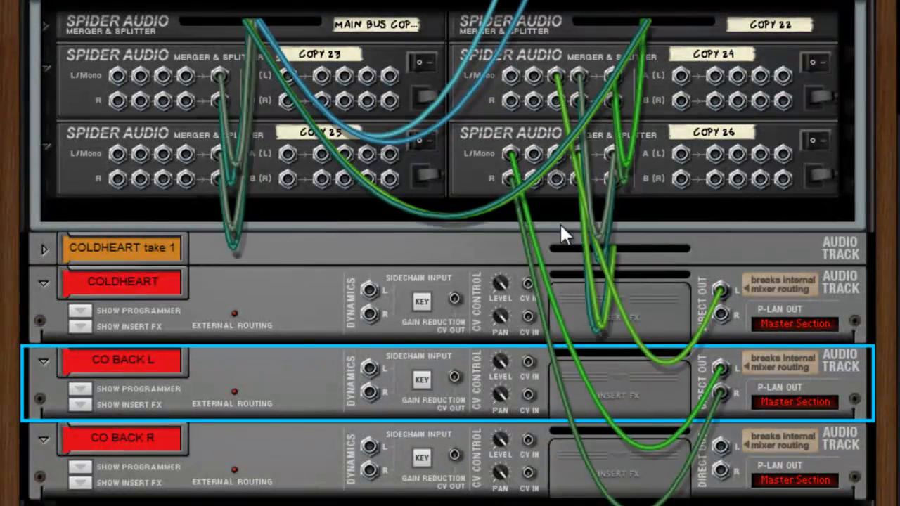
drag(722, 392, 533, 153)
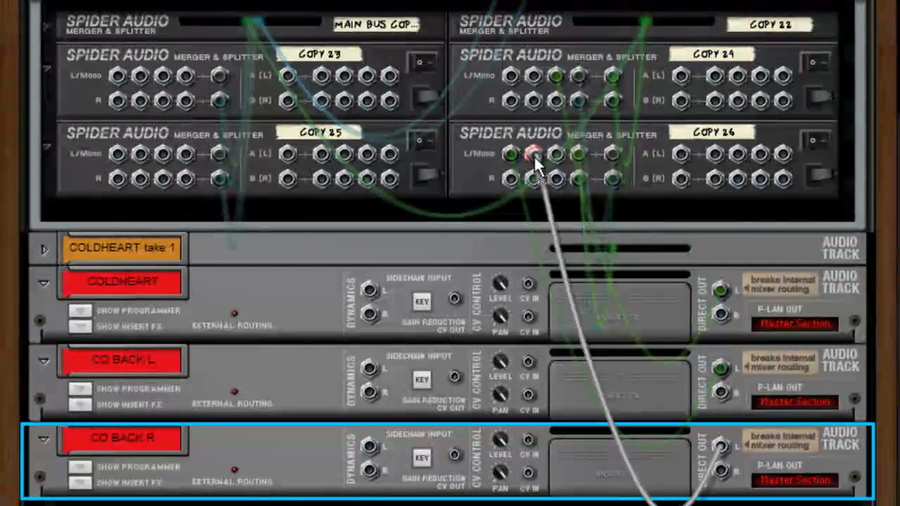
scroll(718, 485, down, 2)
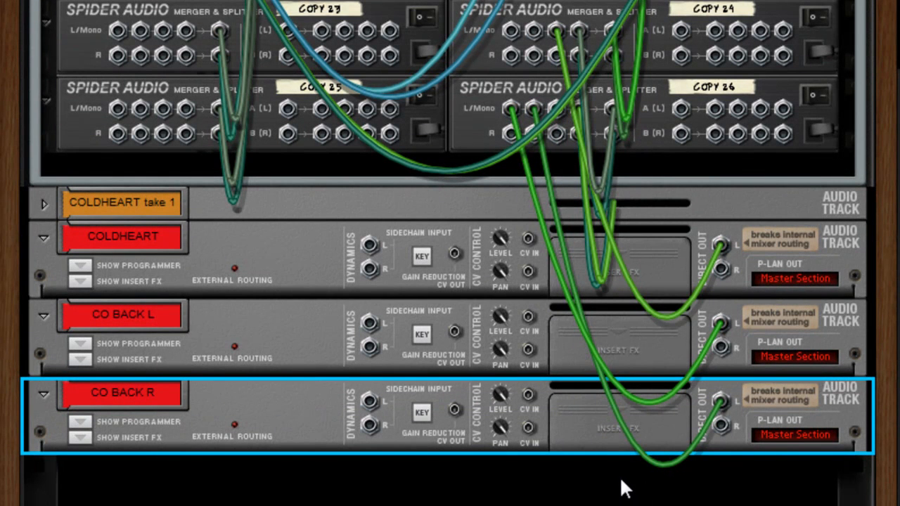
key(Tab)
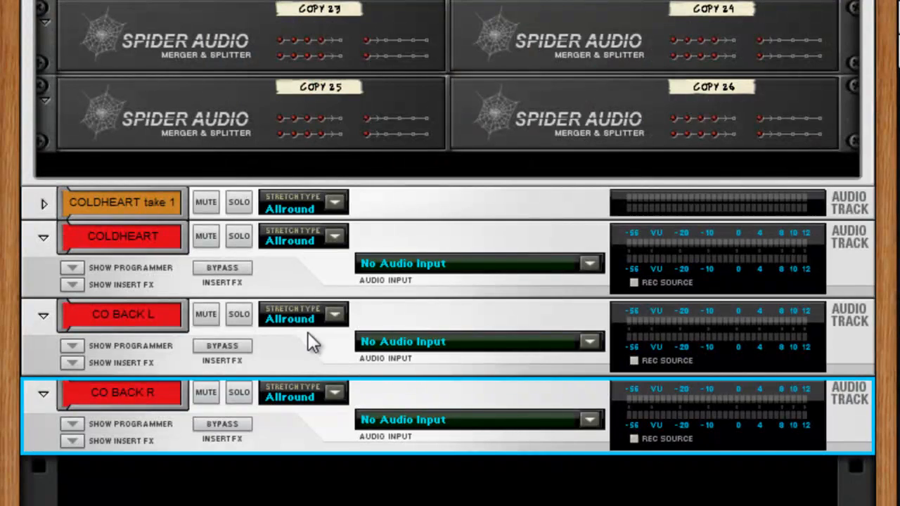
Step: Delete all insert effect devices of CO BACK R: both MClass Equalizers, the RV7000 reverb and the MClass Compressor
click(71, 441)
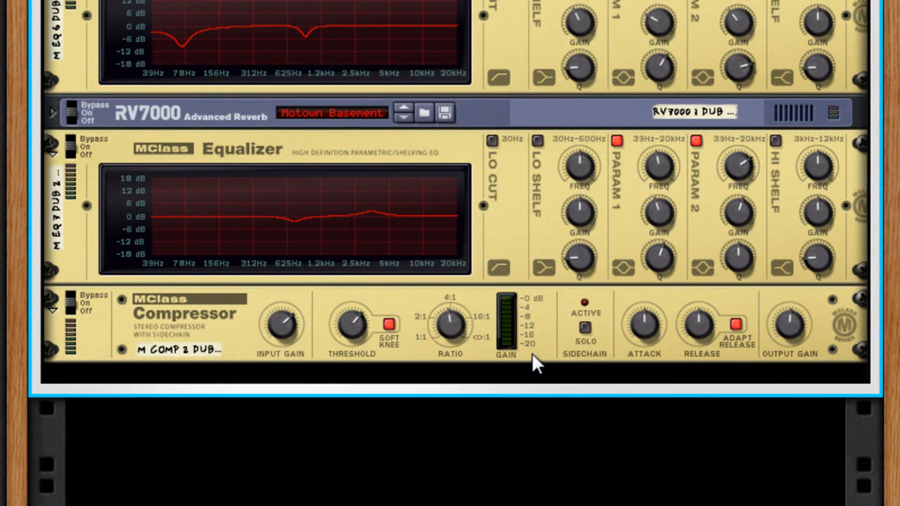
click(529, 318)
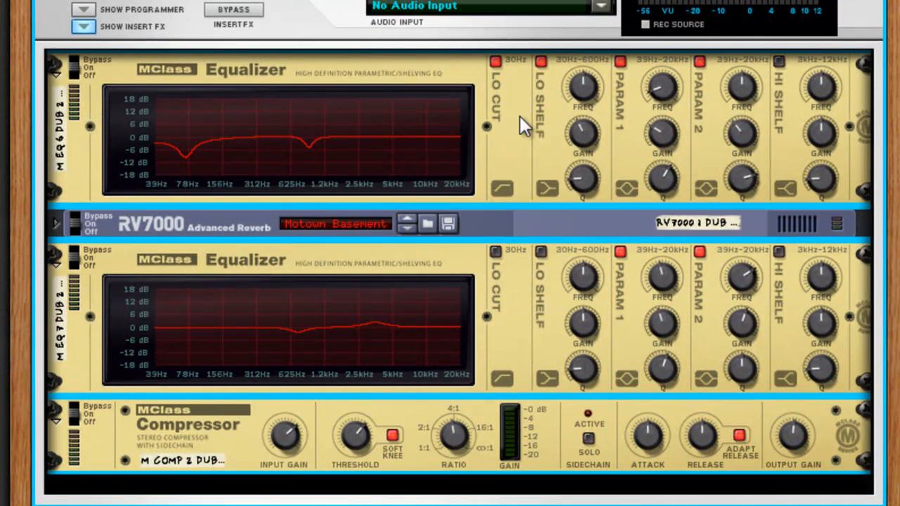
click(519, 121)
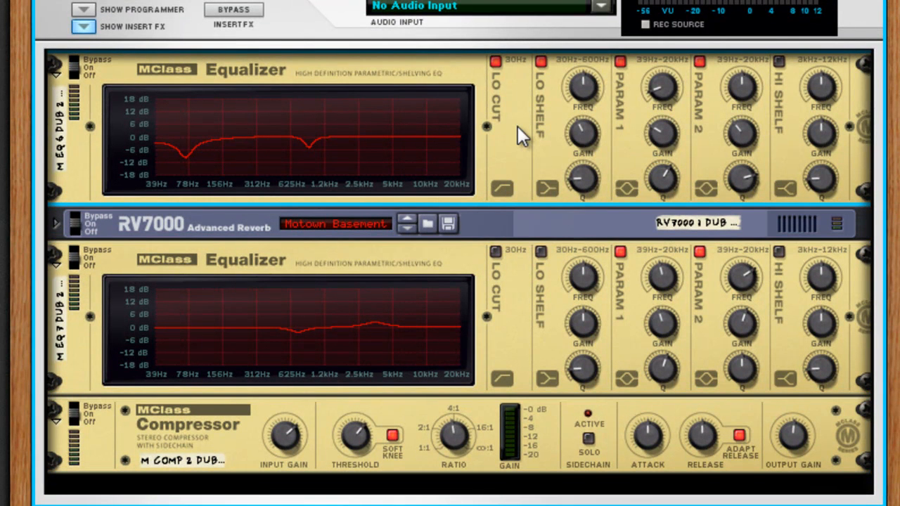
shift+click(564, 441)
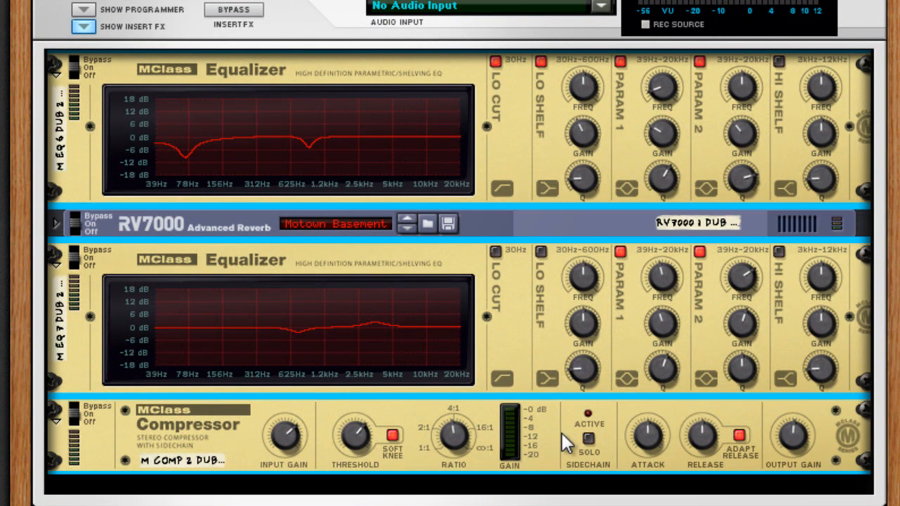
right_click(524, 157)
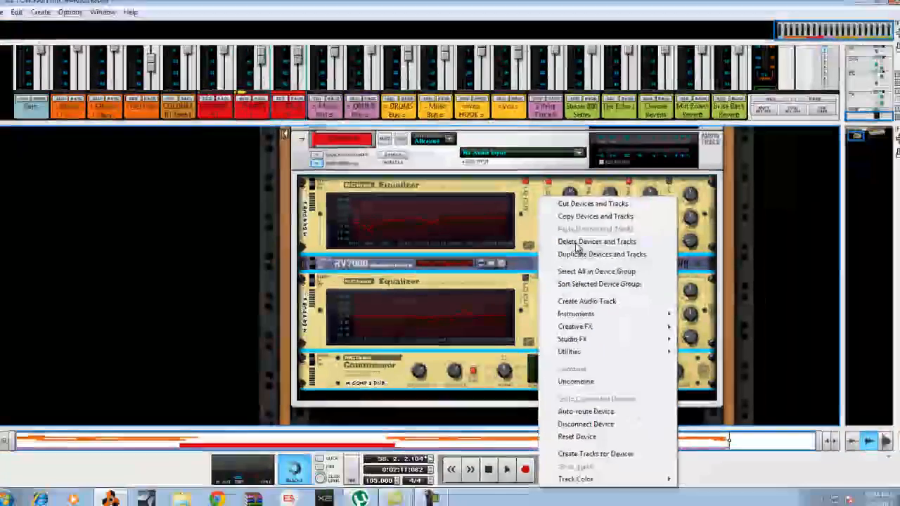
click(566, 182)
click(418, 268)
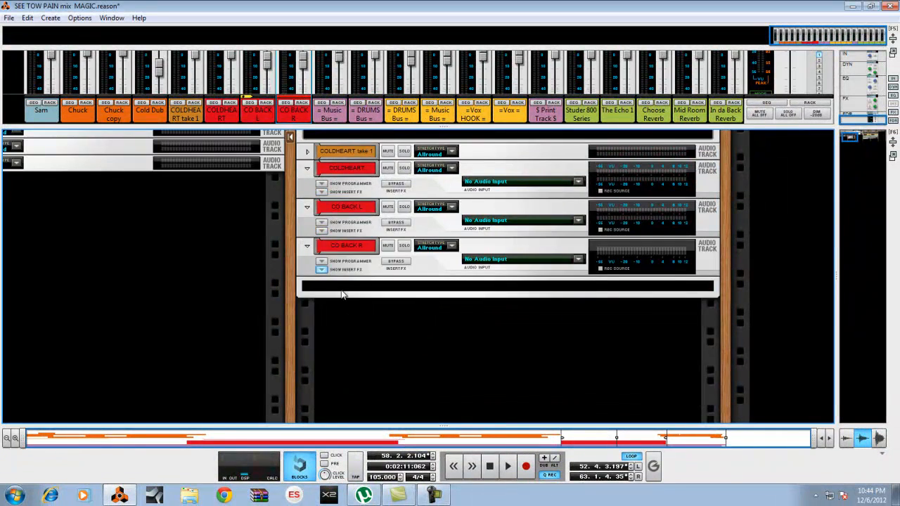
Step: Delete the CO BACK L track together with its selected insert effect devices
key(ctrl+z)
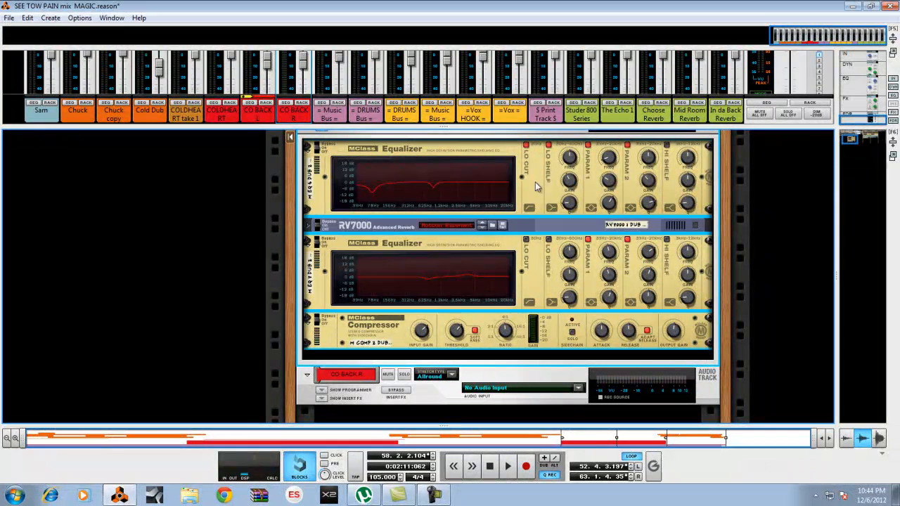
click(548, 288)
right_click(536, 190)
click(626, 230)
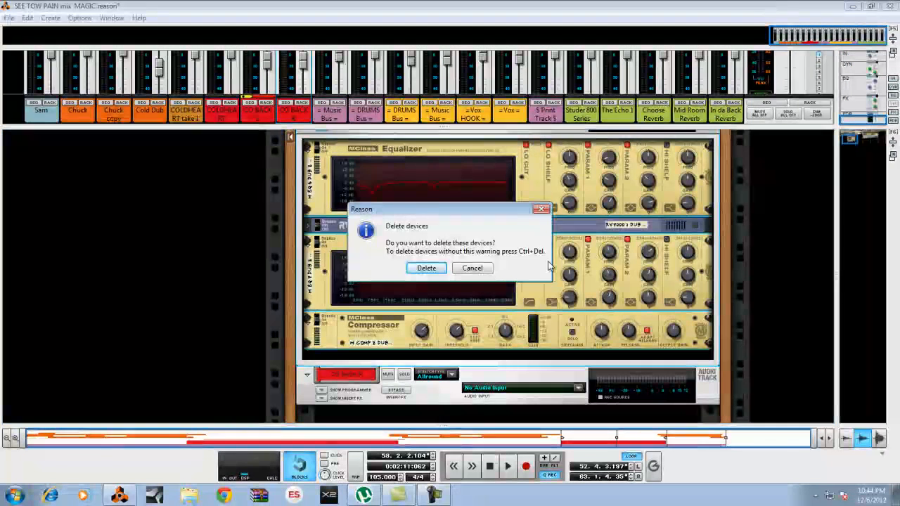
click(427, 268)
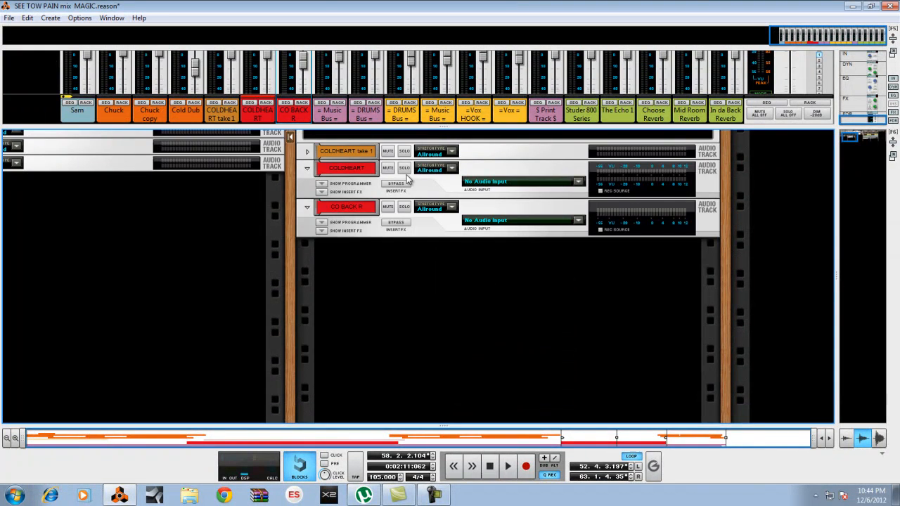
Step: Check the insert effects of the COLDHEART and CO BACK R tracks
click(321, 192)
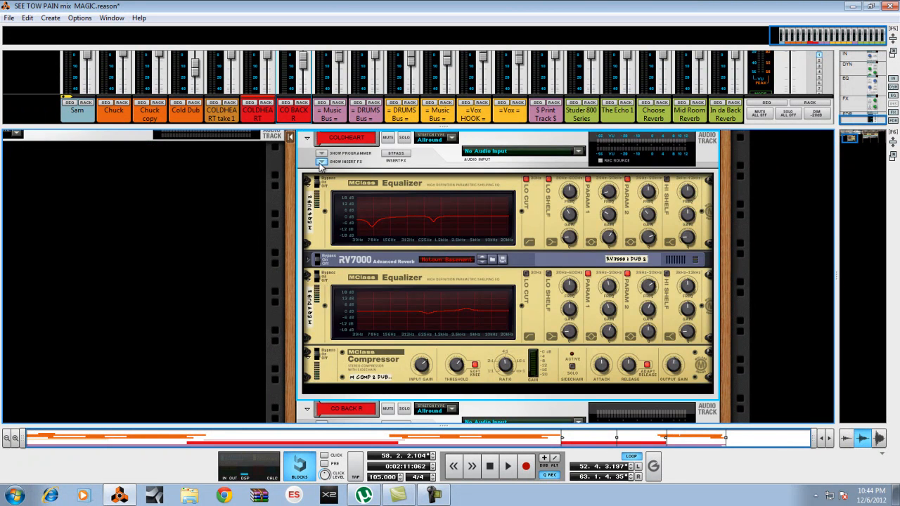
click(321, 164)
click(321, 231)
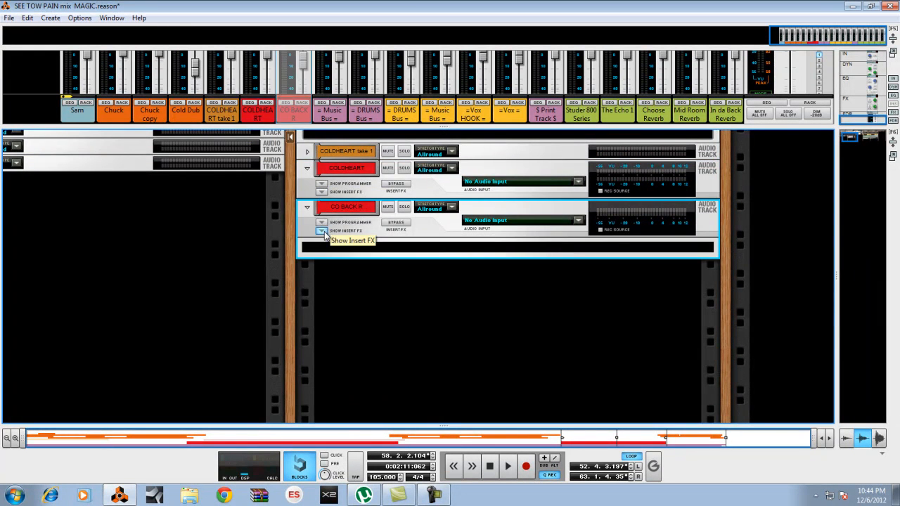
click(321, 230)
Step: Delete the first MClass Equalizer and the MClass Compressor from the COLDHEART track's insert effects
click(327, 192)
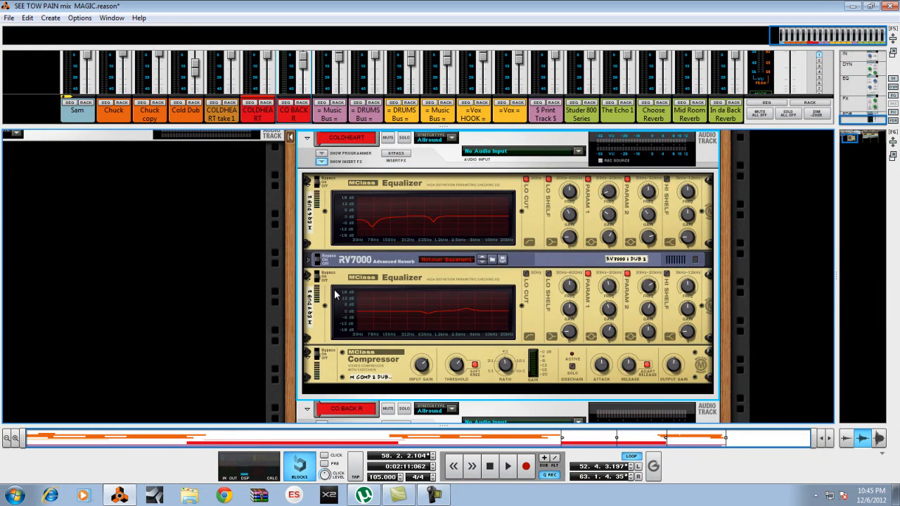
right_click(318, 305)
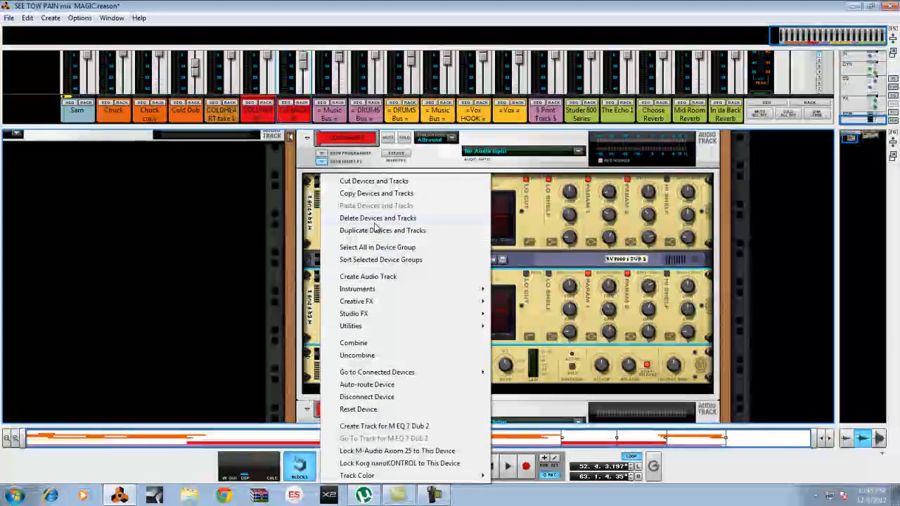
click(321, 229)
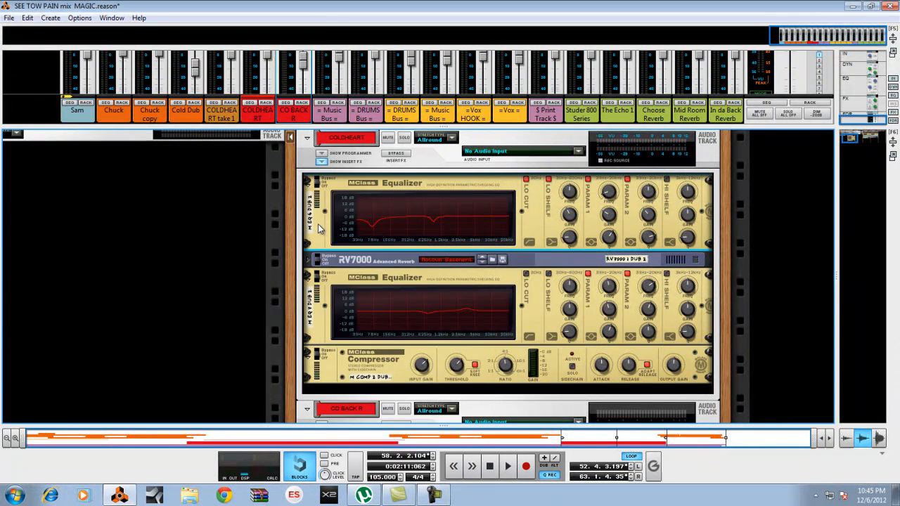
right_click(318, 229)
click(346, 220)
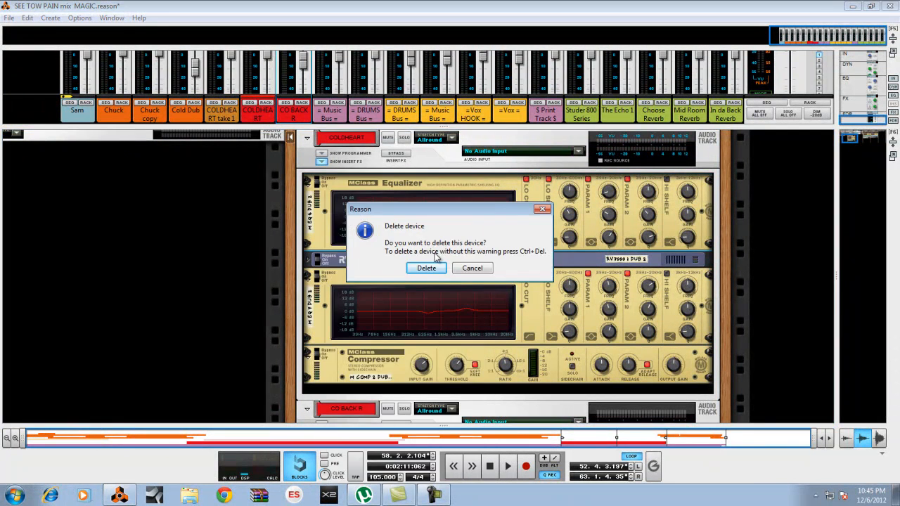
click(440, 270)
right_click(334, 287)
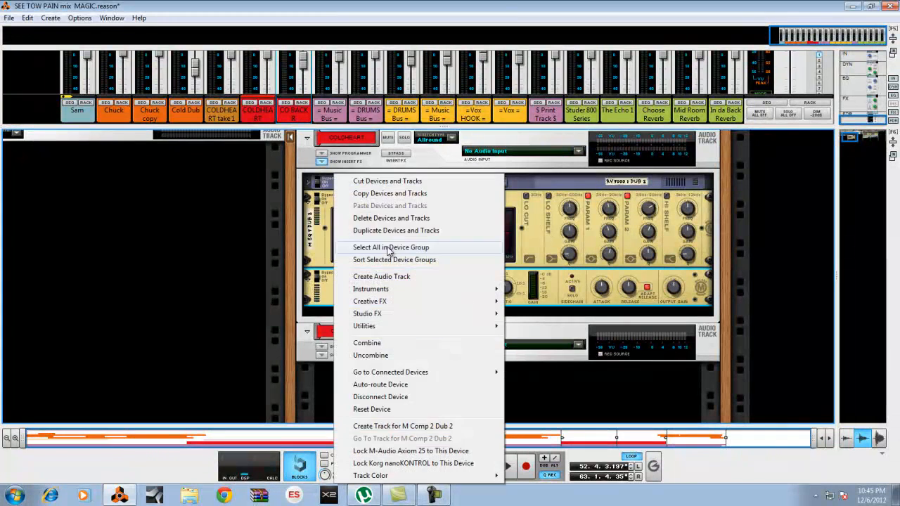
click(405, 218)
click(424, 266)
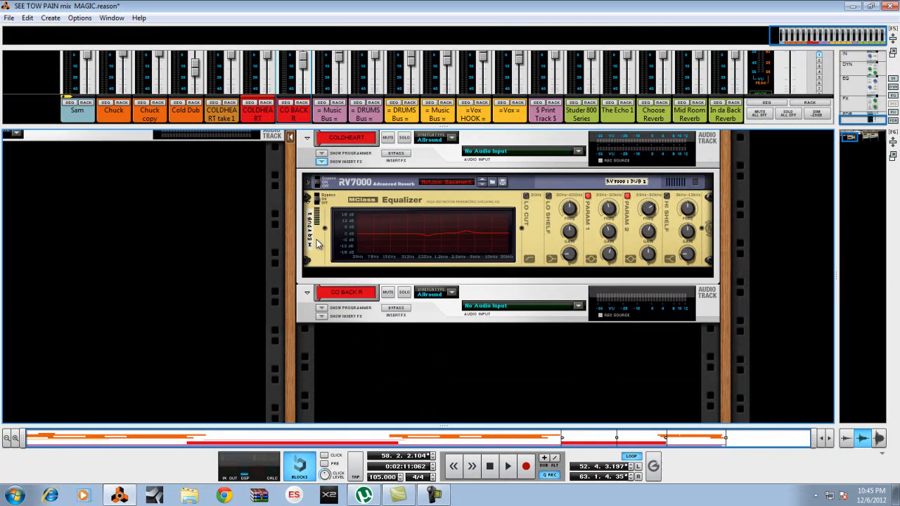
Step: Delete the remaining MClass Equalizer and the RV7000 reverb from the COLDHEART track's insert effects
right_click(313, 242)
click(346, 220)
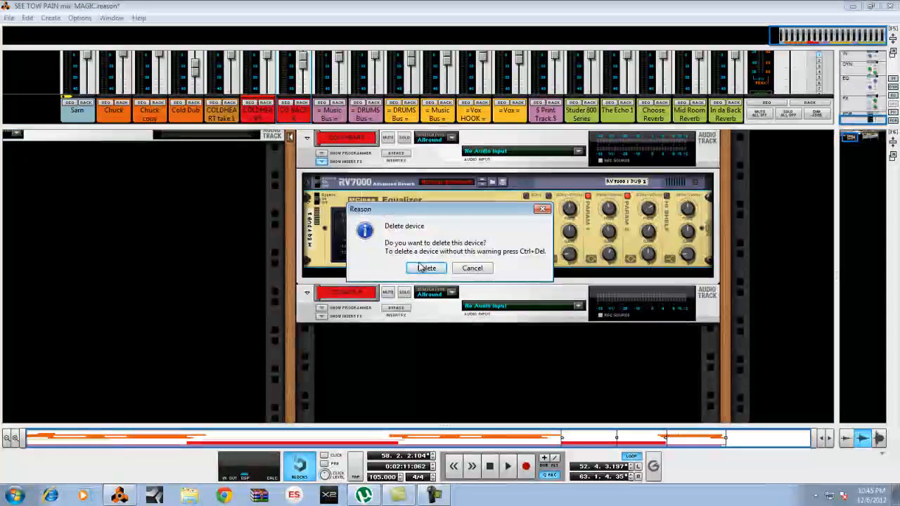
click(424, 269)
right_click(370, 212)
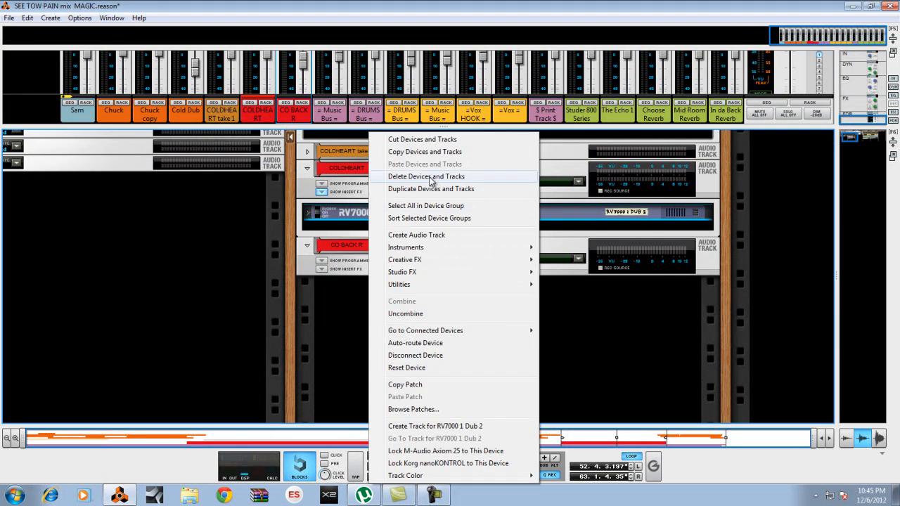
click(431, 177)
click(424, 268)
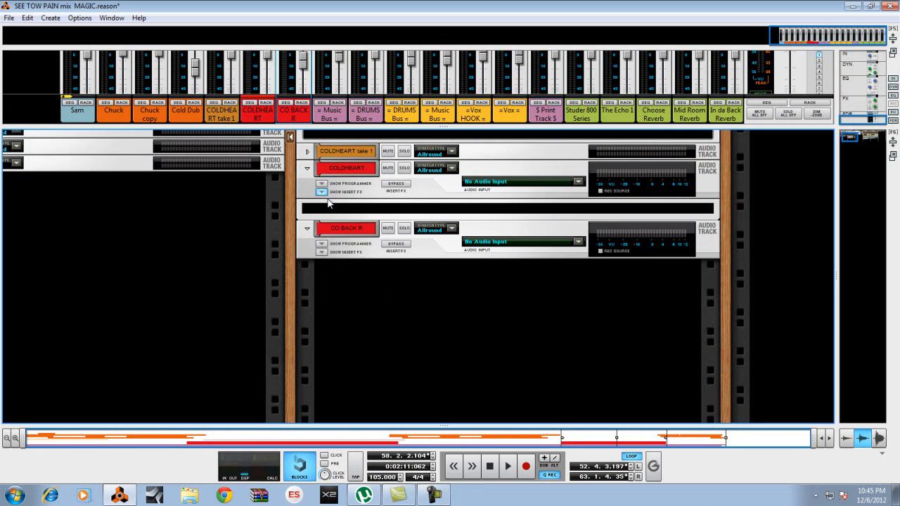
Step: Show the insert effect sections of both CO BACK R and COLDHEART
click(321, 191)
click(323, 236)
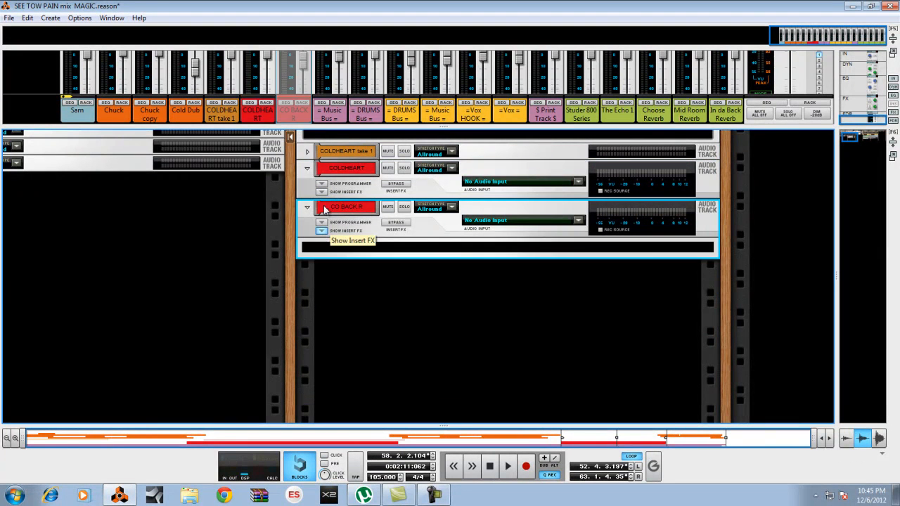
click(321, 191)
scroll(289, 180, up, 2)
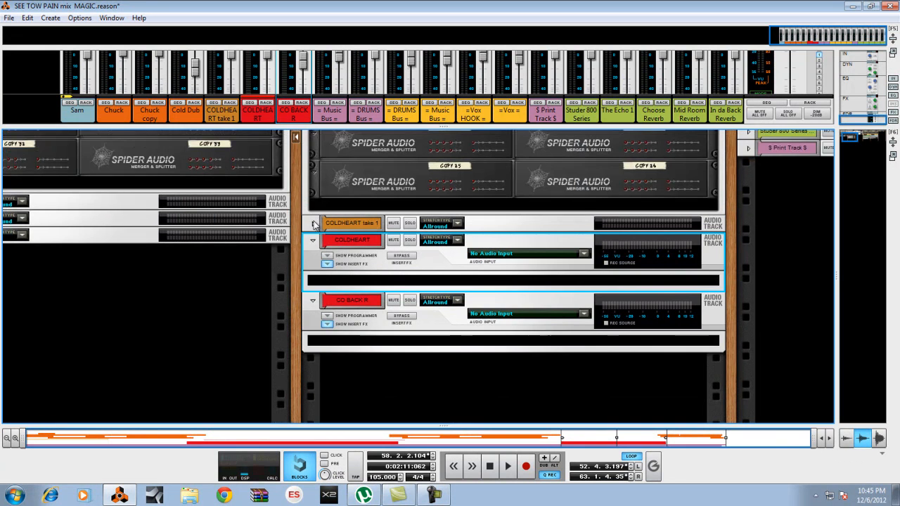
Step: Move both MClass Equalizers, the RV7000 reverb and the MClass Compressor from the COLDHEART take 1 inserts into the MIX BUS combinator
click(334, 236)
click(328, 247)
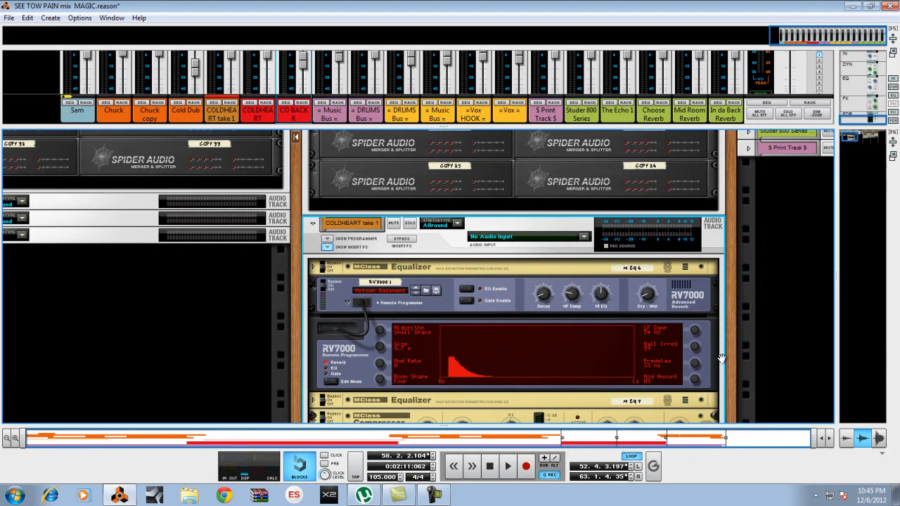
scroll(732, 372, down, 1)
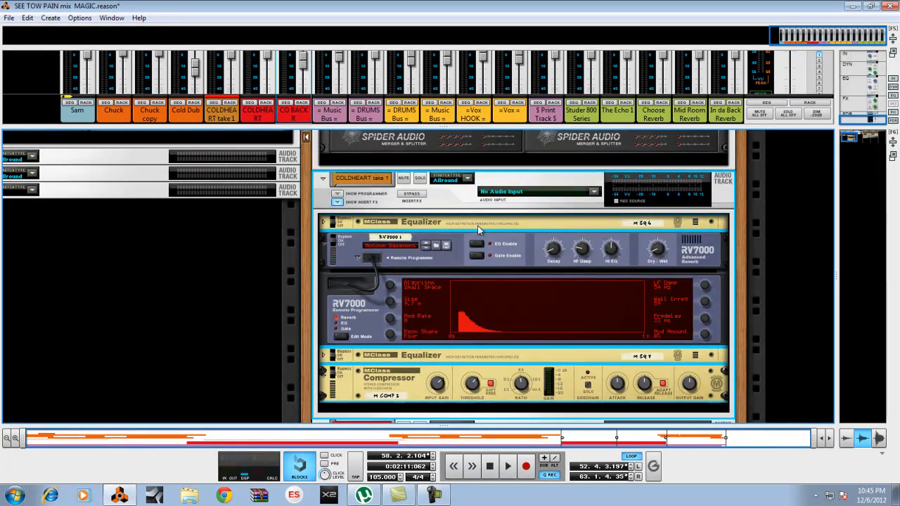
drag(483, 225, 471, 360)
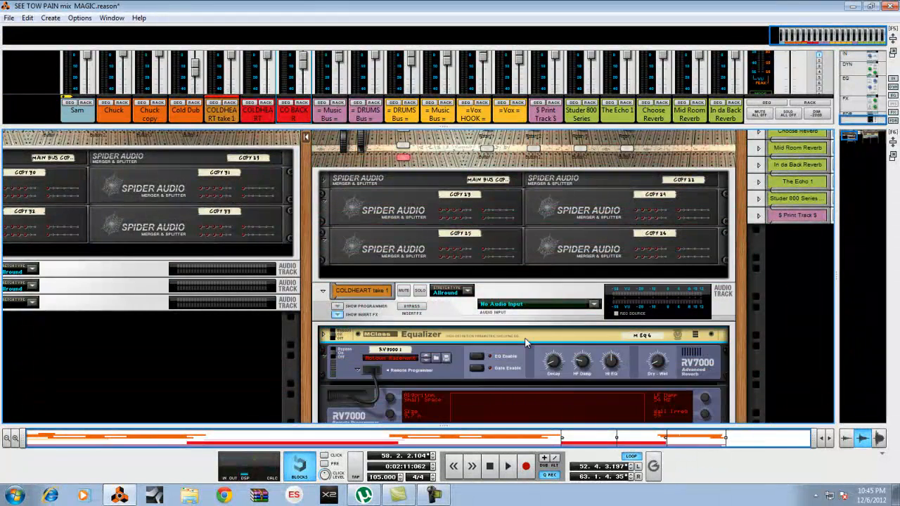
scroll(731, 380, down, 4)
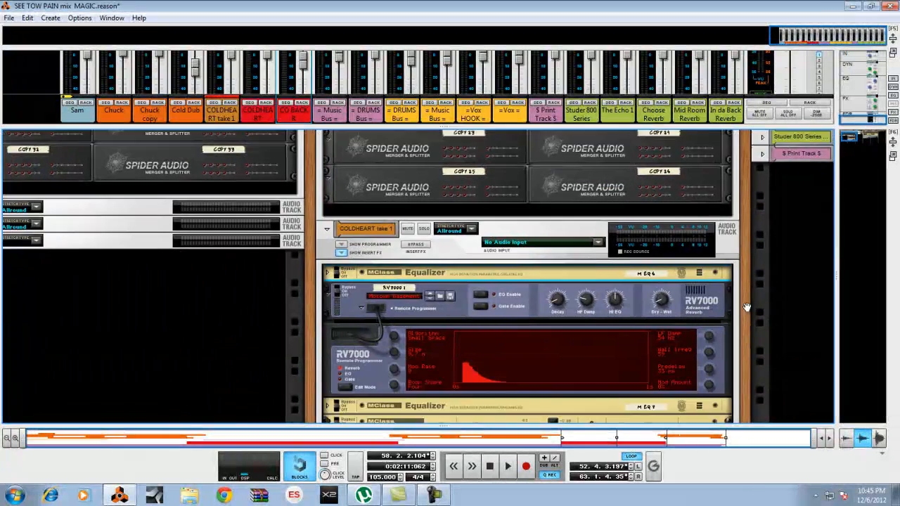
scroll(745, 398, down, 2)
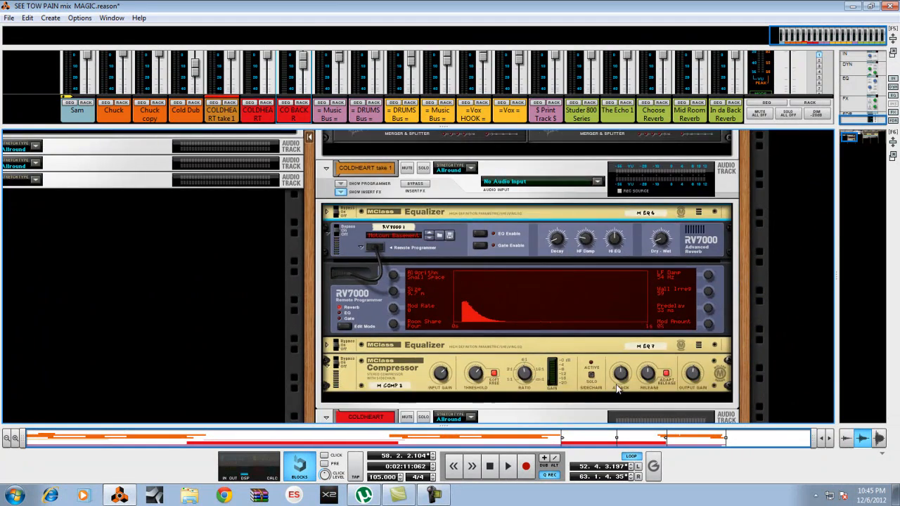
scroll(497, 211, up, 3)
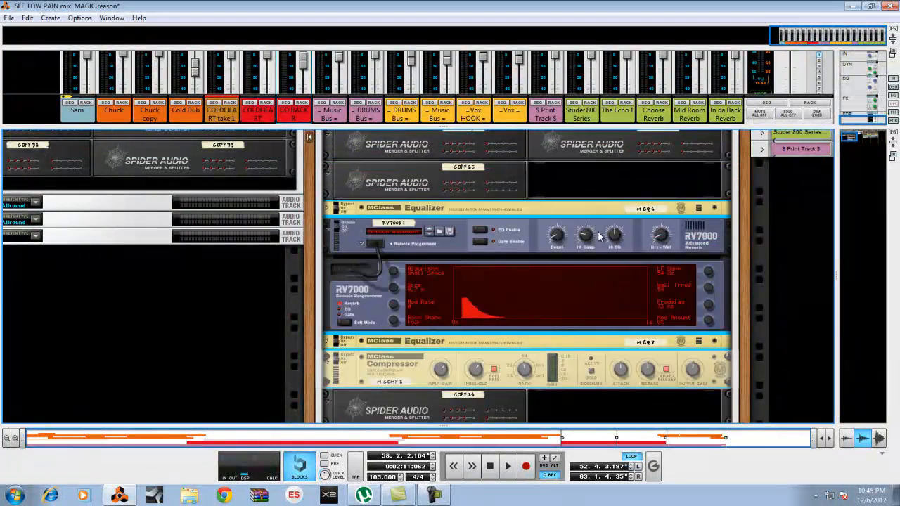
scroll(710, 212, down, 3)
scroll(710, 211, down, 4)
scroll(734, 291, up, 1)
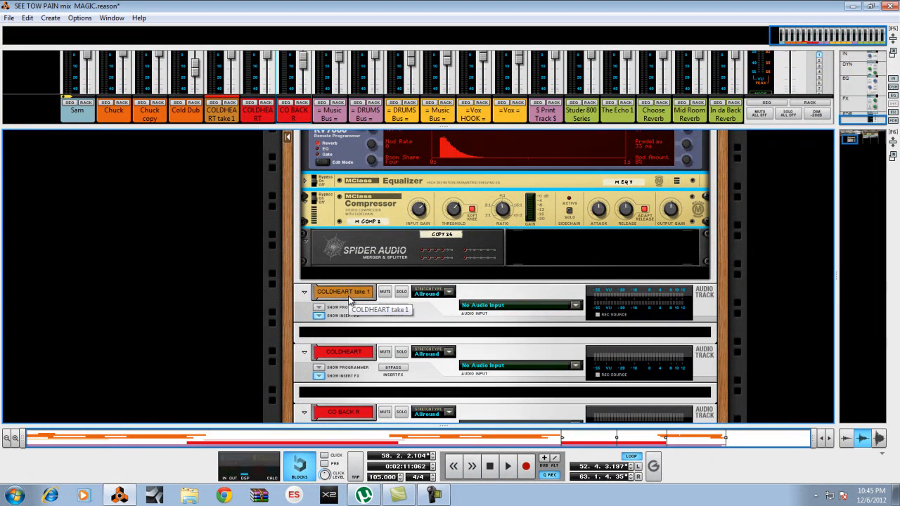
Step: Disconnect the insert effect cables from the rear of the COLDHEART take 1 track and collapse the three vocal audio tracks
key(Tab)
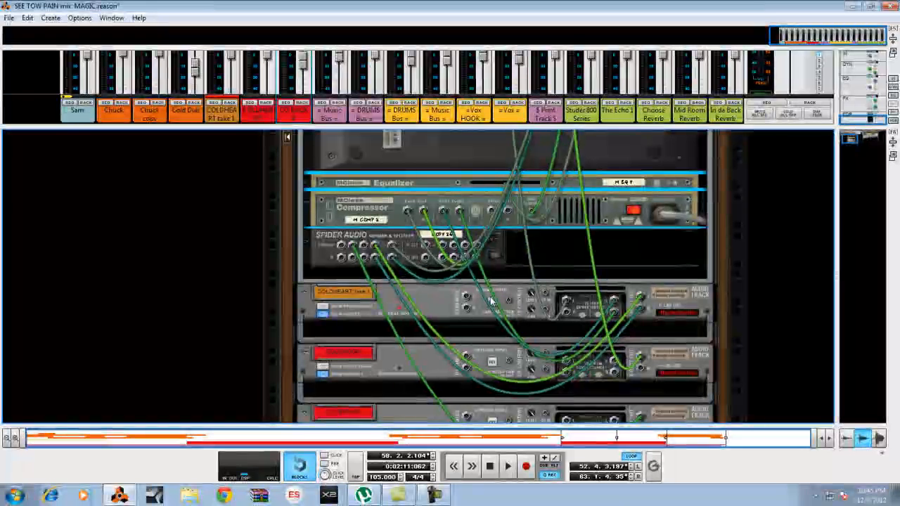
click(563, 303)
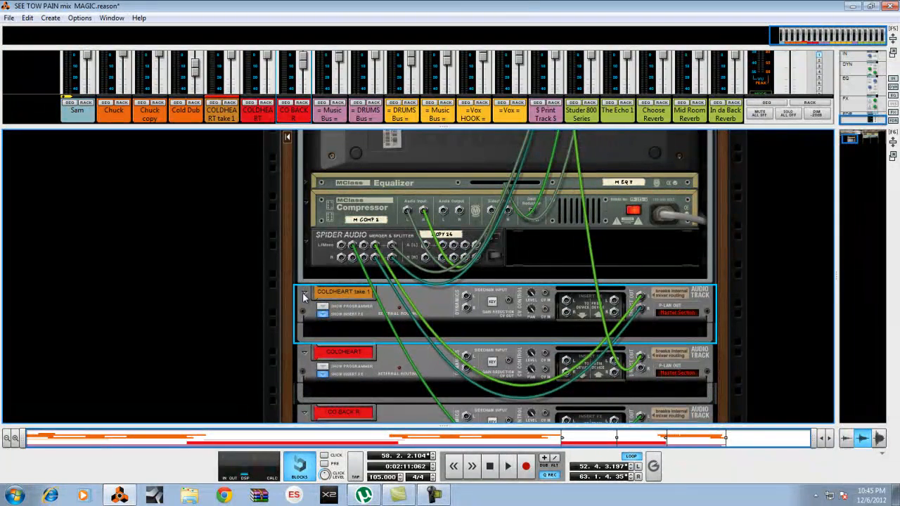
click(304, 296)
click(304, 309)
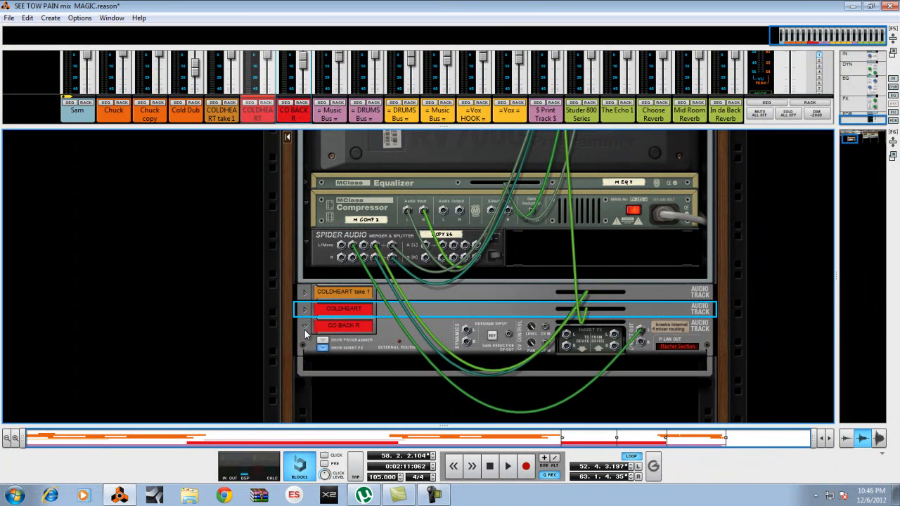
click(304, 326)
Step: Patch the M COMP 2 audio outputs into the MIX BUS combinator's From Devices jacks and its To Devices jacks into the M EQ 6 audio inputs
scroll(731, 327, up, 5)
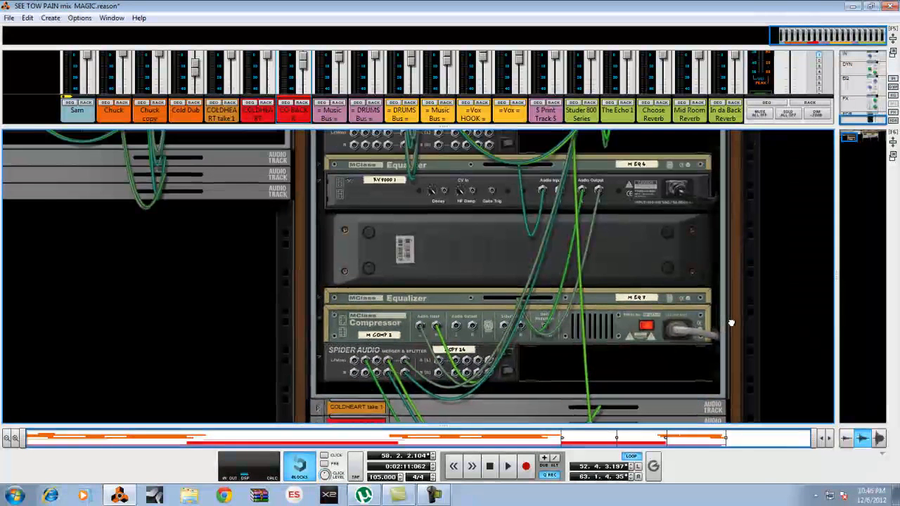
drag(731, 327, 729, 342)
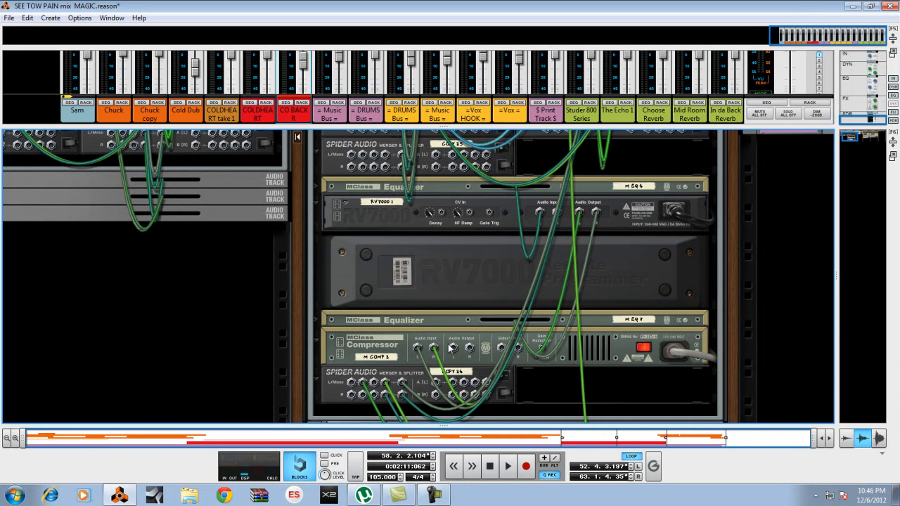
drag(451, 349, 559, 223)
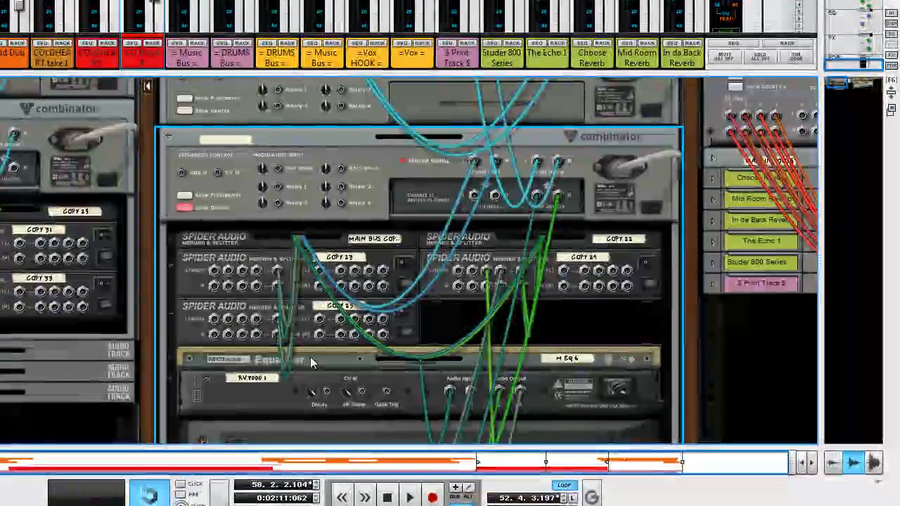
click(188, 360)
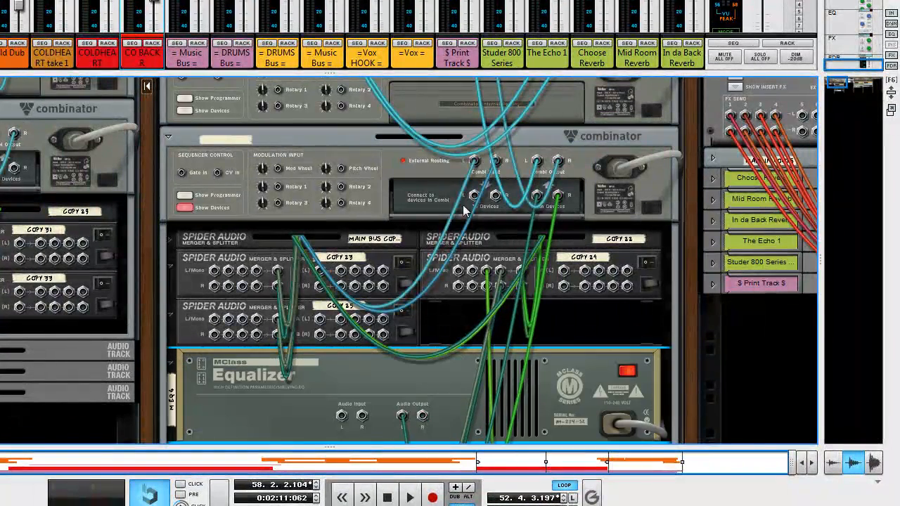
drag(474, 196, 343, 418)
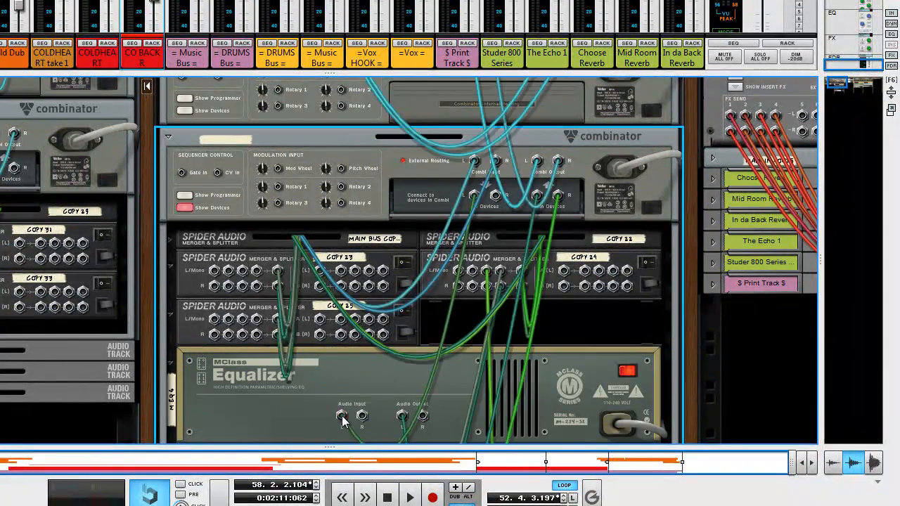
key(Tab)
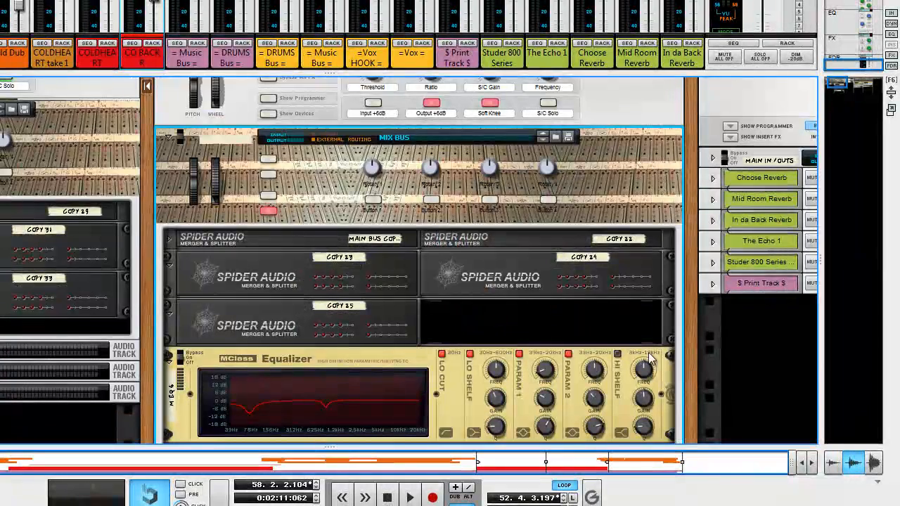
Step: Move the COPY 26 Spider Audio merger up beside COPY 25, above the M EQ 6 equalizer in the MIX BUS combinator
scroll(693, 401, down, 8)
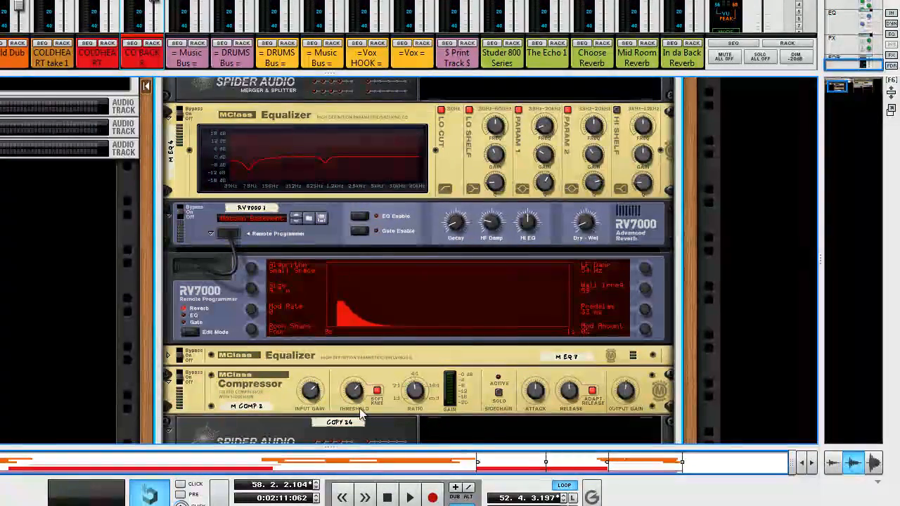
mouse_move(282, 422)
mouse_down()
mouse_move(548, 98)
mouse_move(552, 164)
mouse_move(532, 156)
mouse_up()
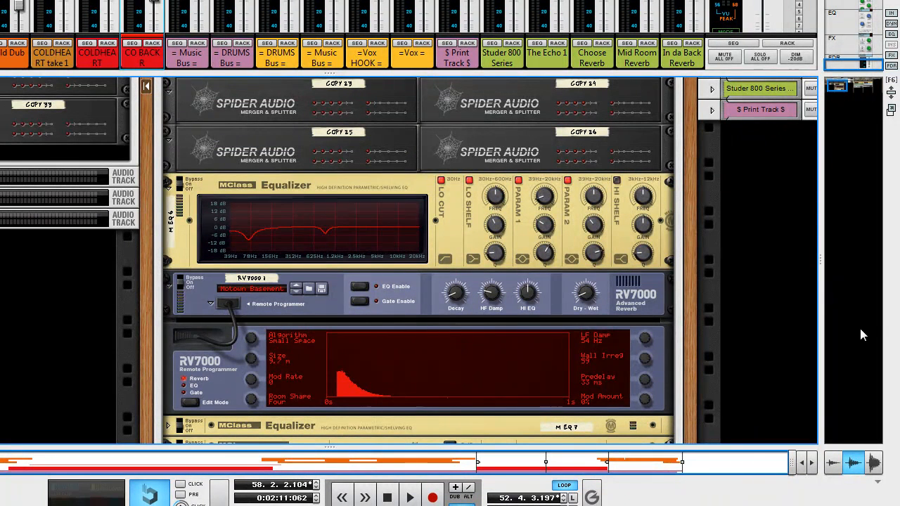
drag(835, 88, 841, 90)
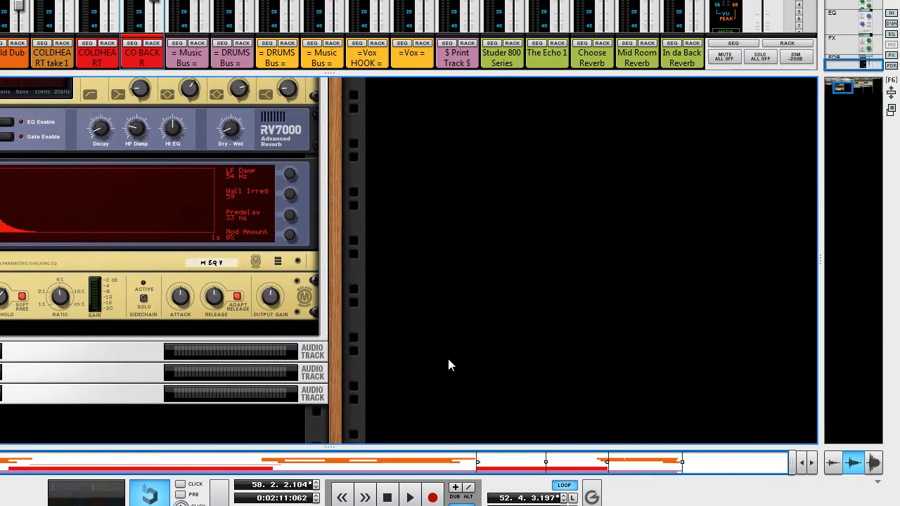
Step: Play the song and set the RV7000 reverb to the Plate algorithm with 93 Hz LF damp and 22 ms predelay
click(410, 497)
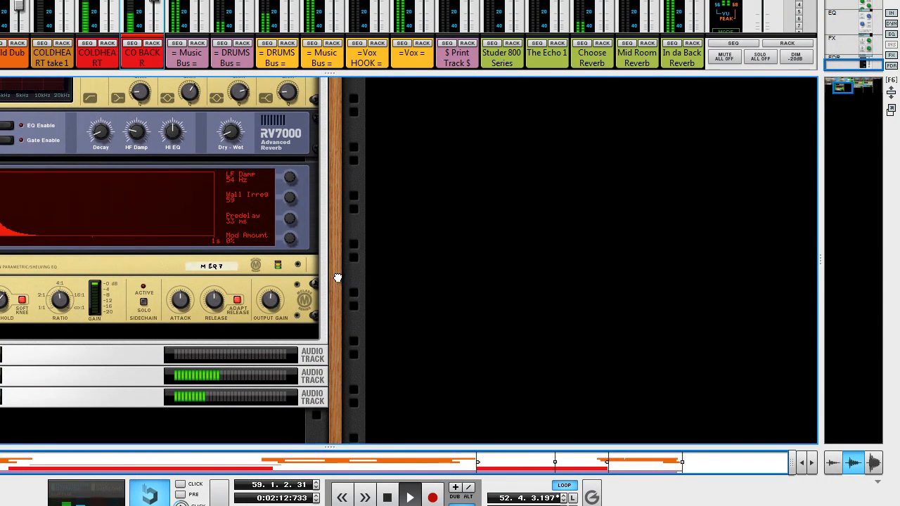
drag(334, 271, 428, 342)
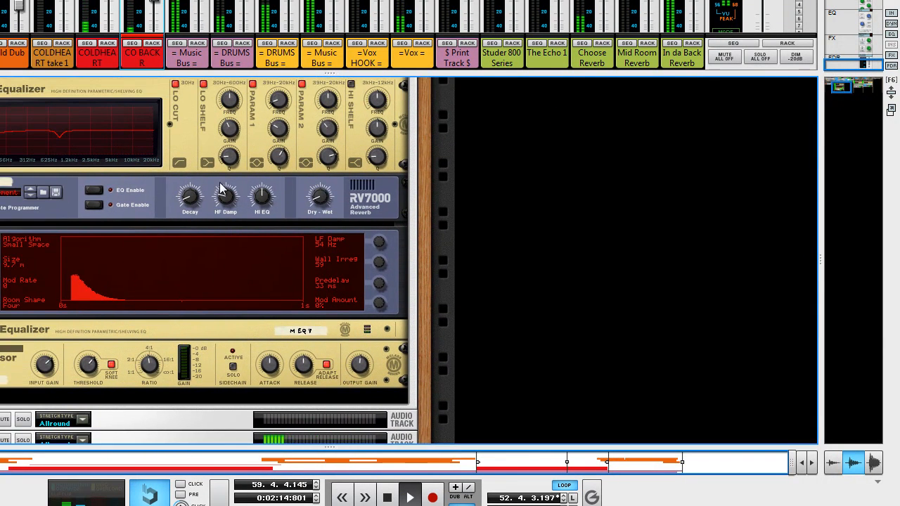
drag(321, 179, 299, 205)
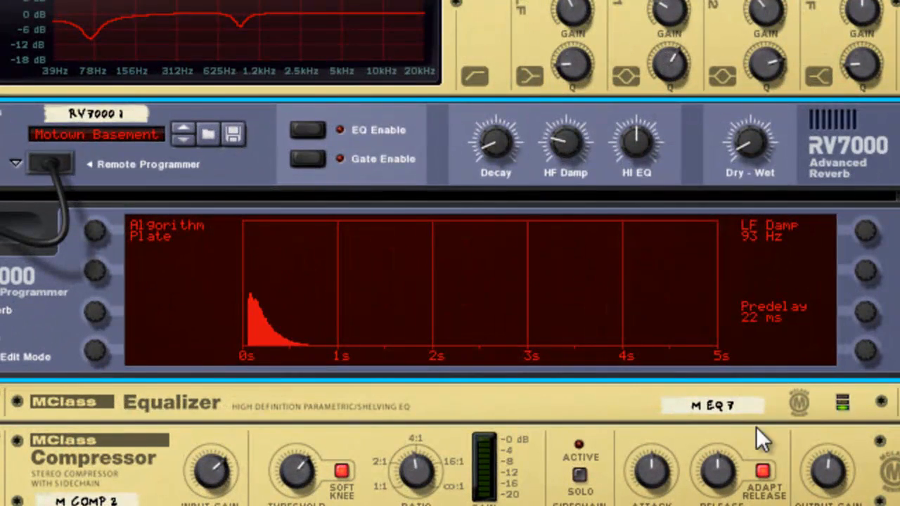
Step: Raise the RV7000's Dry-Wet and HF Damp amounts and set its LF Damp to 112 Hz
drag(747, 144, 657, 111)
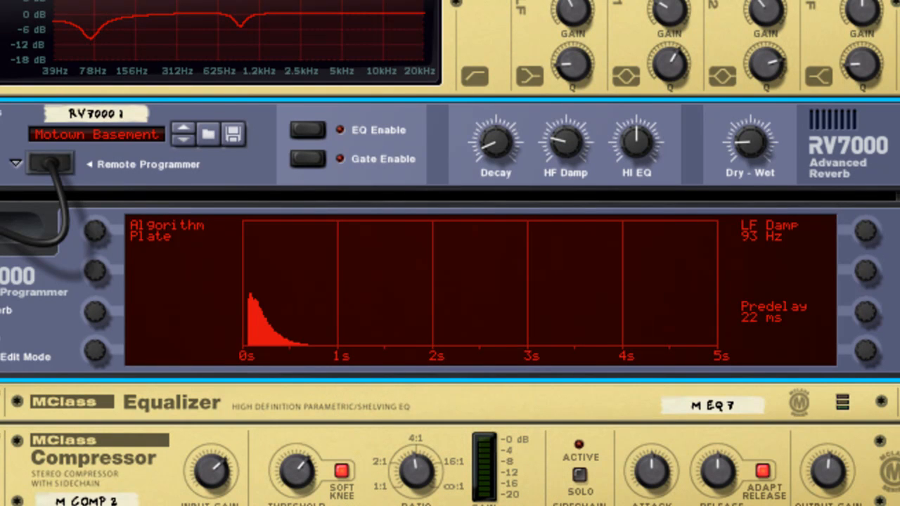
drag(575, 129, 579, 105)
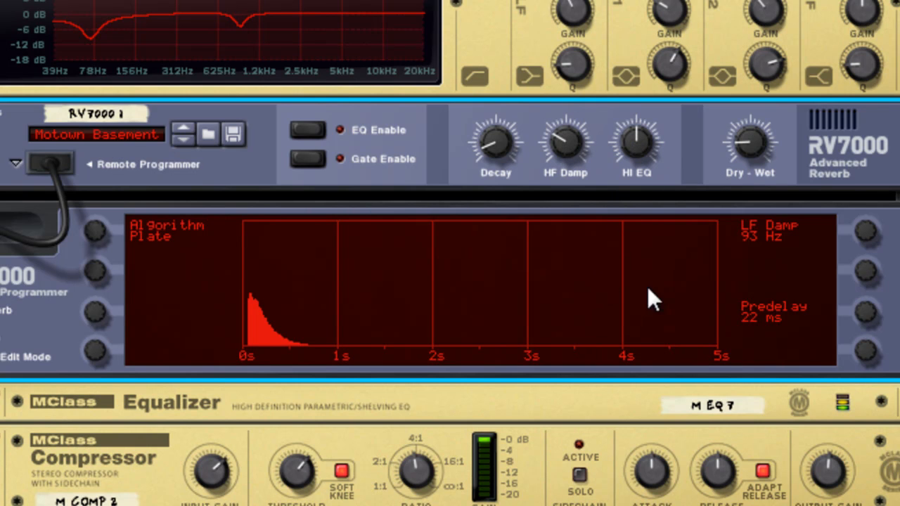
drag(873, 242, 864, 223)
Step: Compare the MIX BUS sound with all effects bypassed and active, and hide and show the combinator's devices again
scroll(725, 329, up, 5)
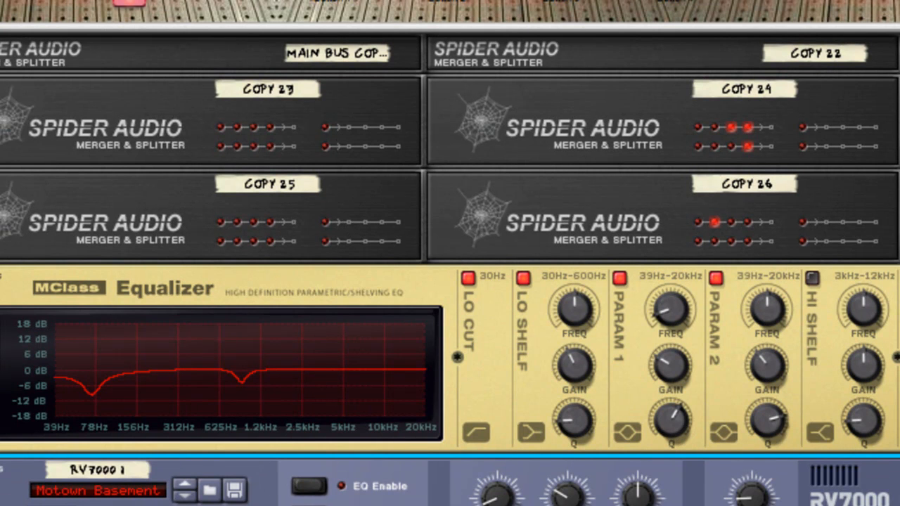
scroll(136, 8, up, 2)
click(125, 65)
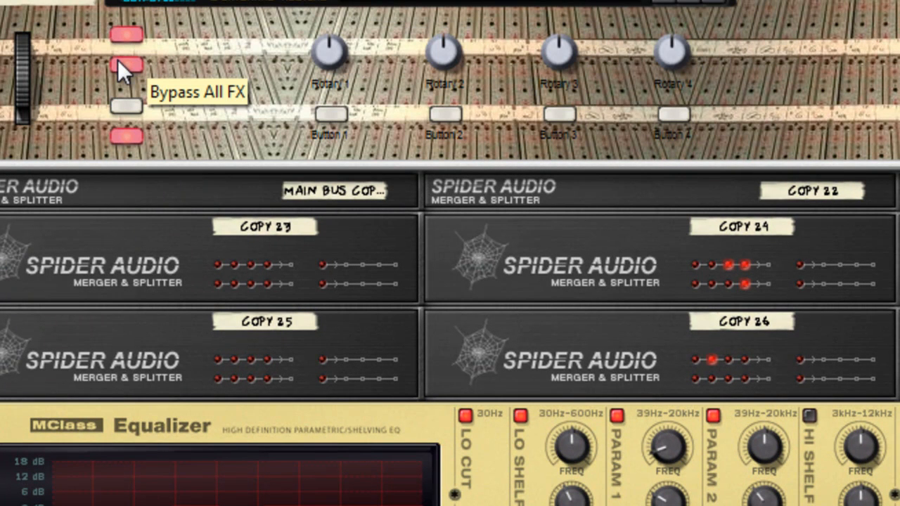
click(120, 63)
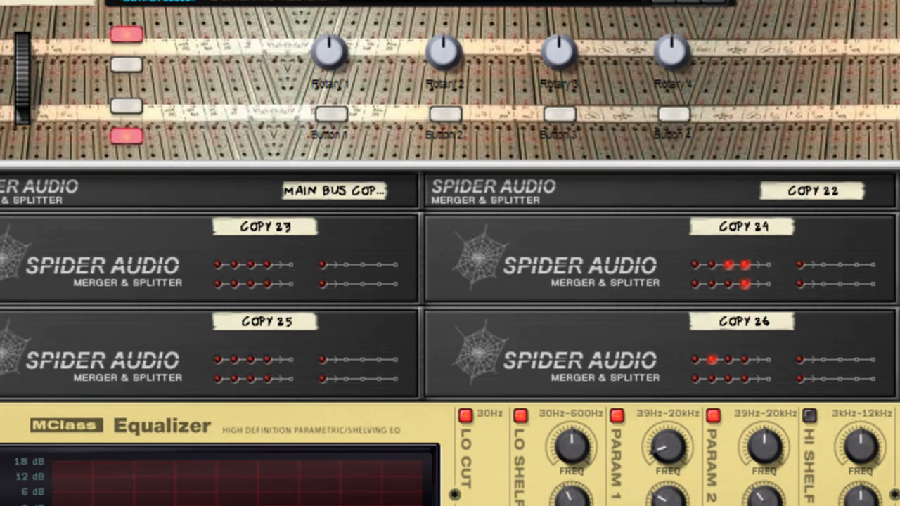
click(139, 134)
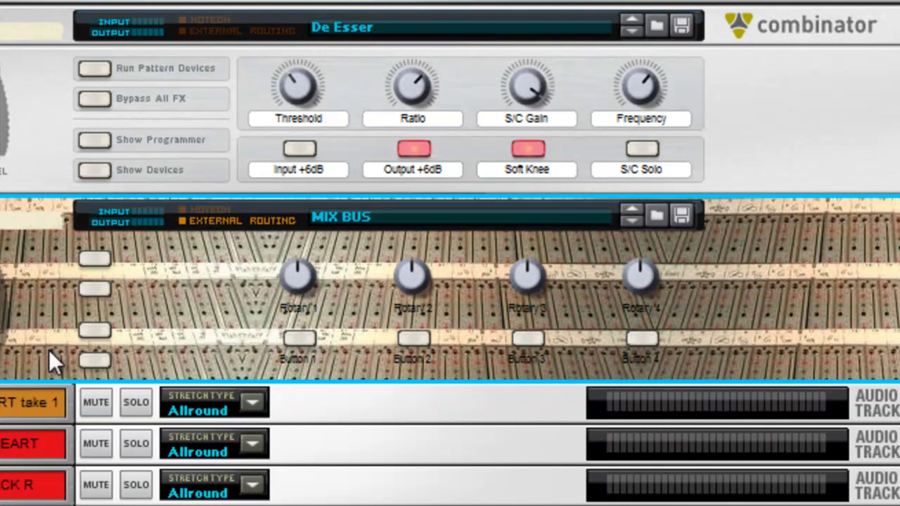
click(95, 357)
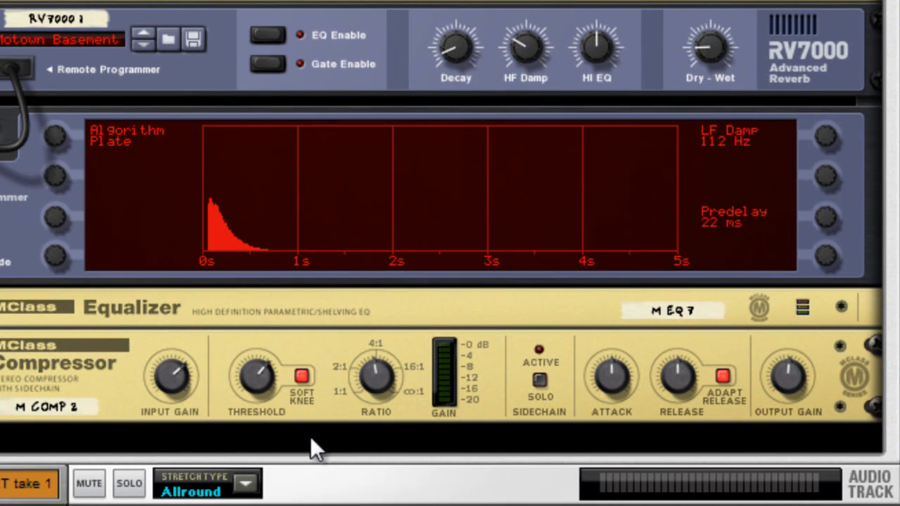
Step: Set the M COMP 2 compressor's ratio between 2:1 and 4:1
click(332, 398)
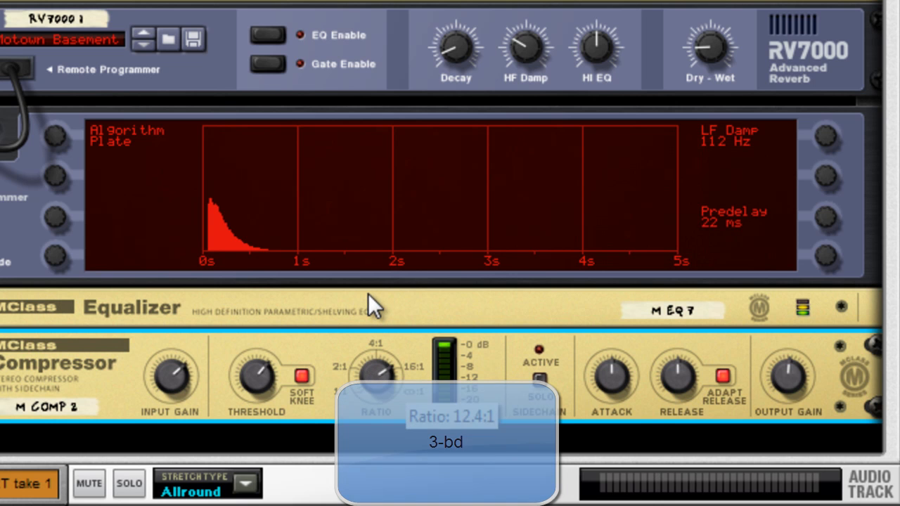
drag(373, 355, 363, 416)
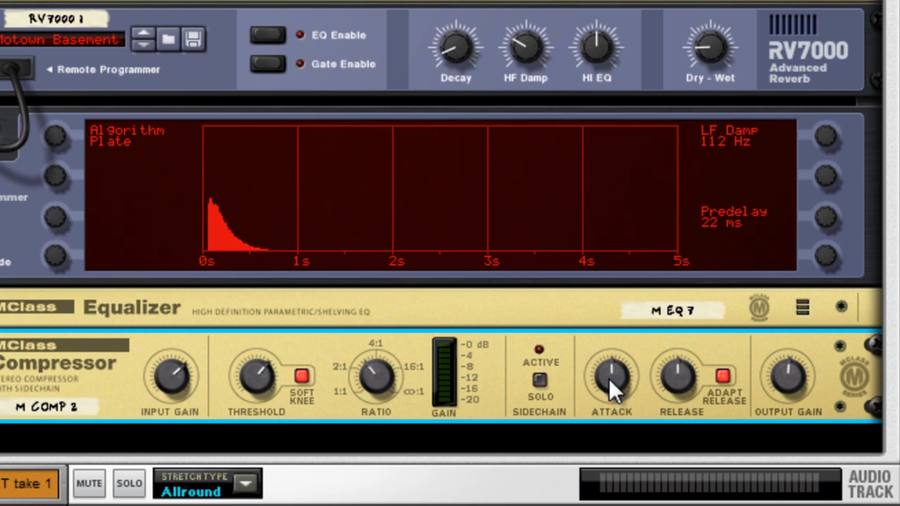
Step: Shorten the M COMP 2 compressor's attack to below 34 ms and raise its input gain slightly
mouse_move(609, 378)
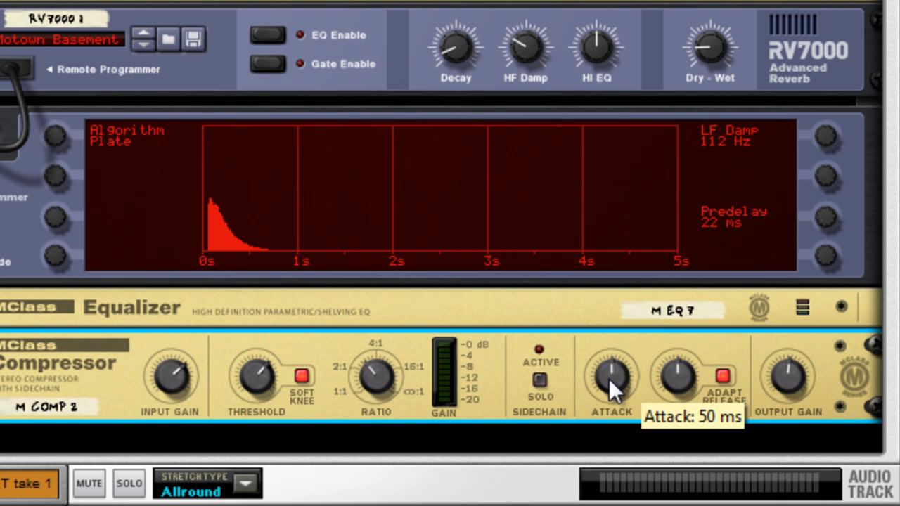
drag(609, 378, 625, 436)
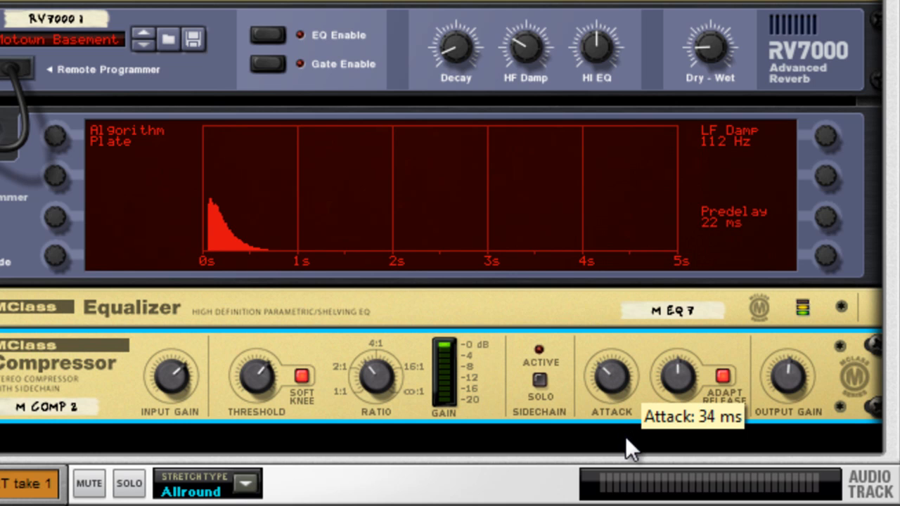
drag(614, 379, 629, 464)
mouse_move(611, 393)
mouse_down()
mouse_move(593, 177)
mouse_move(460, 13)
mouse_move(504, 224)
mouse_move(538, 270)
mouse_move(542, 395)
mouse_move(303, 314)
mouse_up()
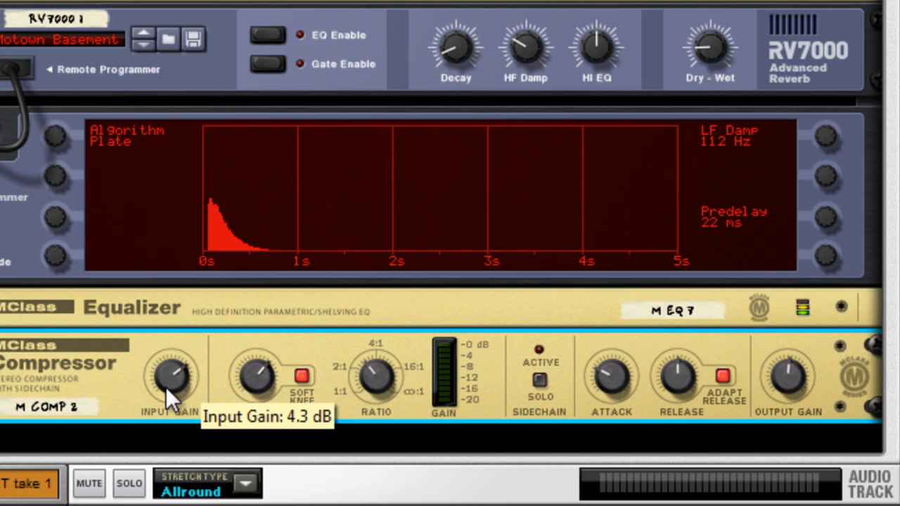
drag(166, 387, 163, 385)
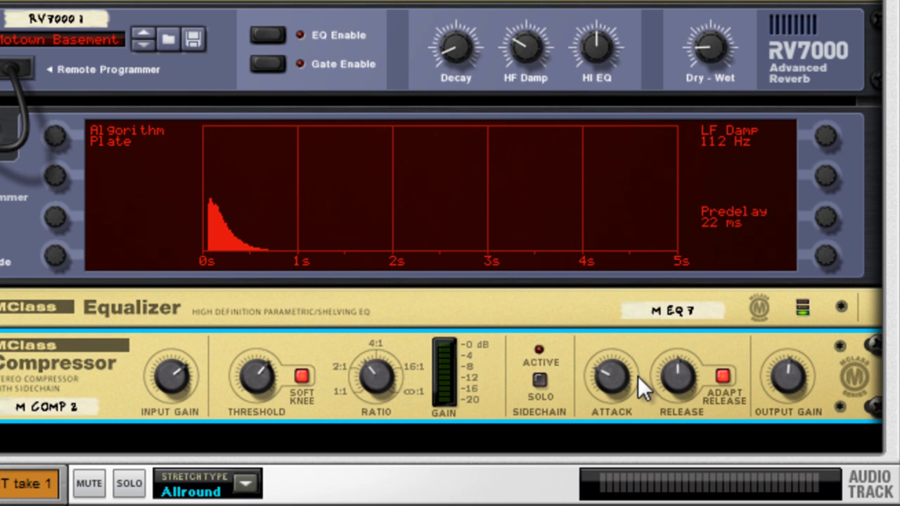
Step: Add a Kong Drum Designer below the M COMP 2 compressor and move the compressor's stereo output cables to Kong's main audio out
drag(623, 367, 616, 358)
right_click(606, 443)
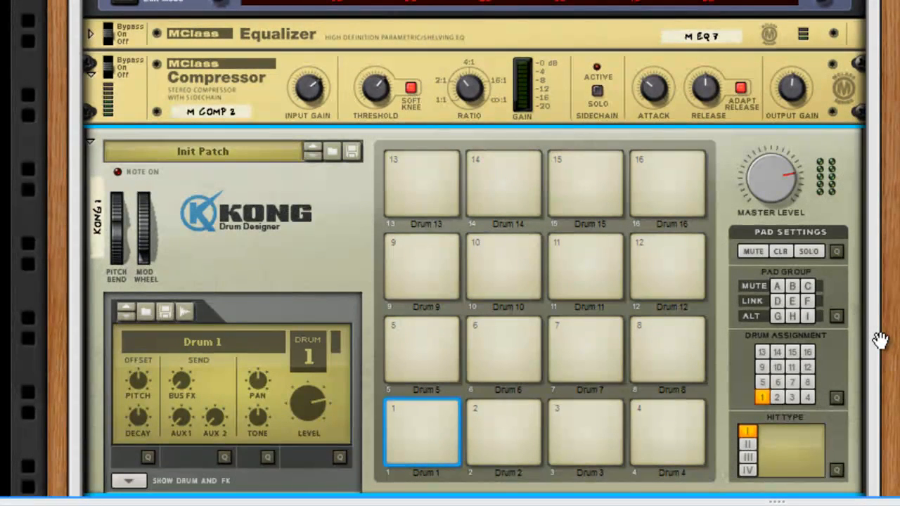
key(Tab)
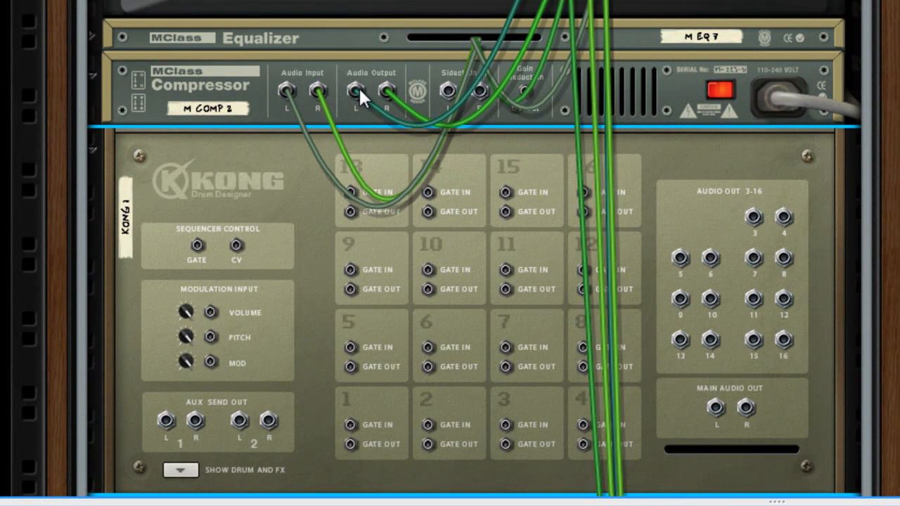
scroll(355, 85, down, 3)
drag(648, 492, 715, 257)
scroll(344, 71, up, 3)
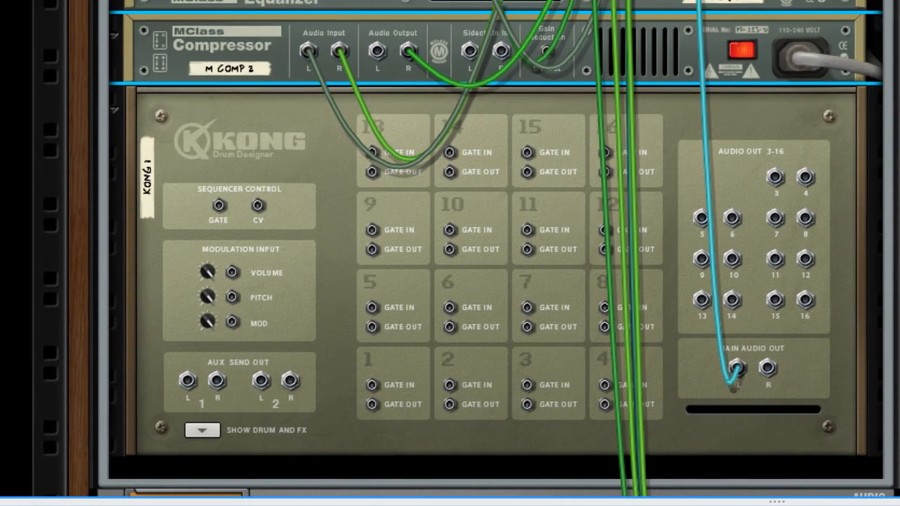
drag(386, 39, 751, 359)
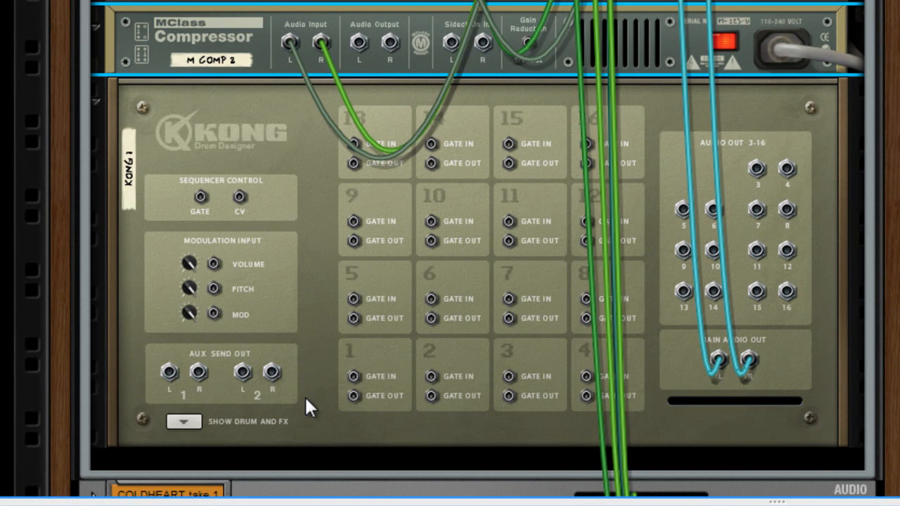
Step: Expand Kong's drum and FX section and patch M COMP 2's stereo audio output into Kong's audio input
click(182, 422)
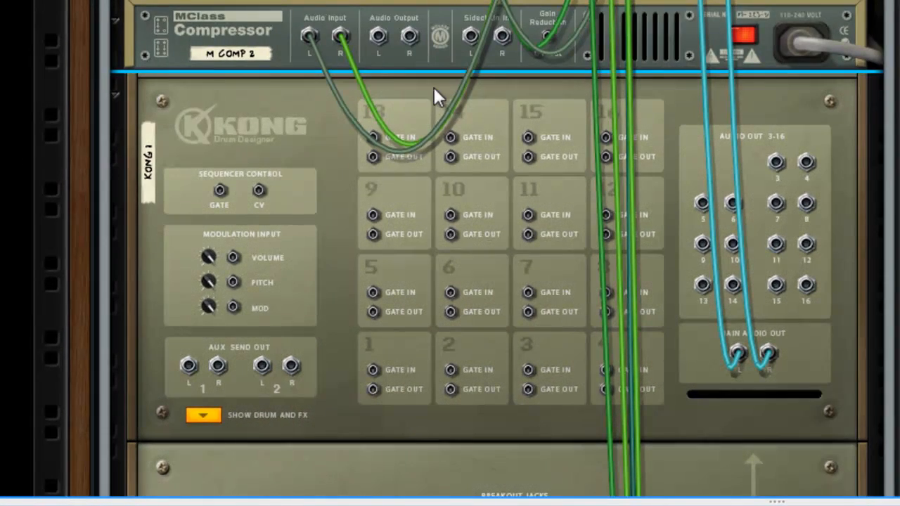
drag(386, 38, 191, 396)
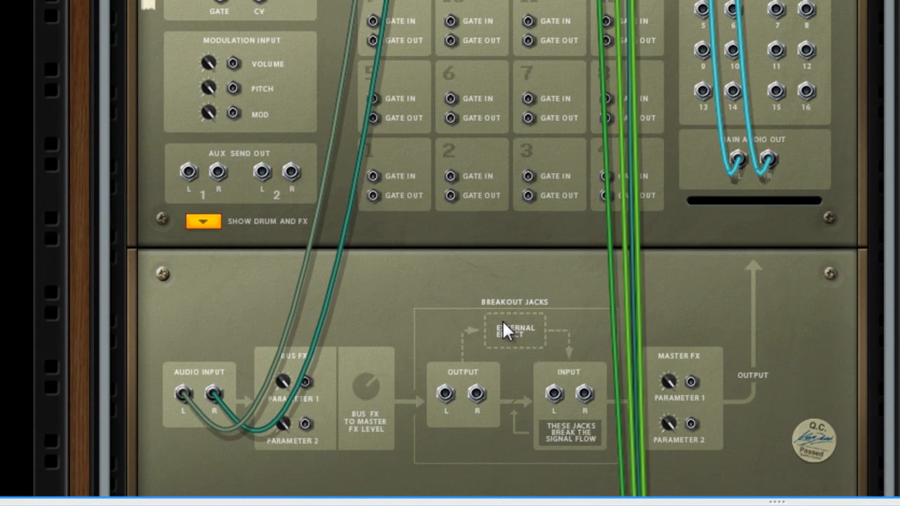
key(Tab)
Step: Load a Compressor as Kong's Bus FX, switch it off, and load a Transient Shaper as the Master FX
click(807, 273)
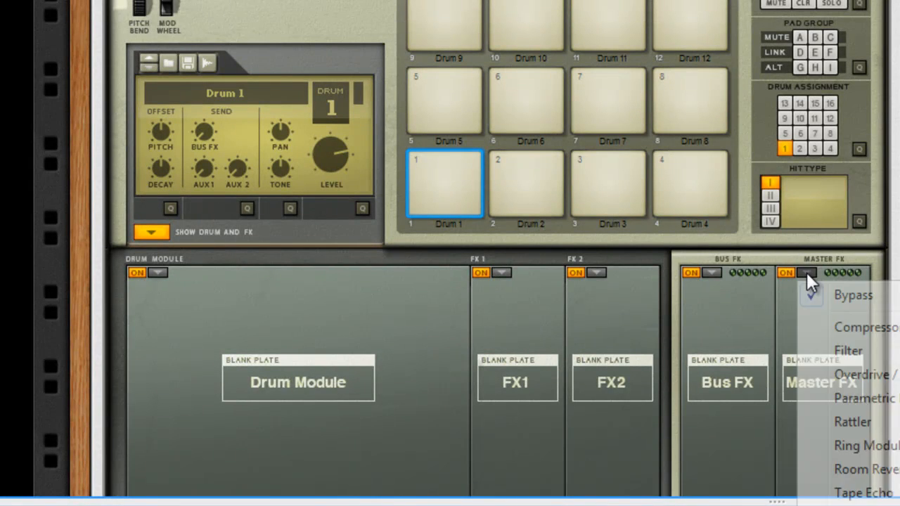
click(709, 272)
click(754, 327)
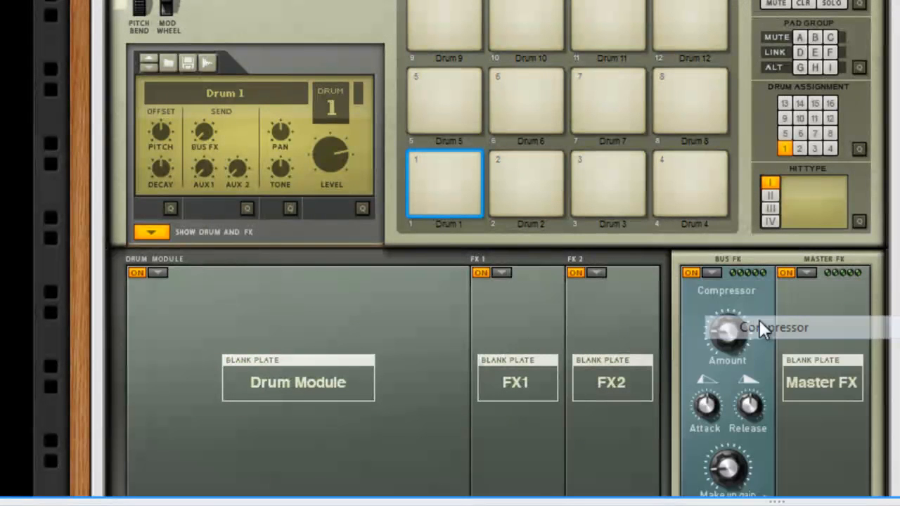
click(692, 271)
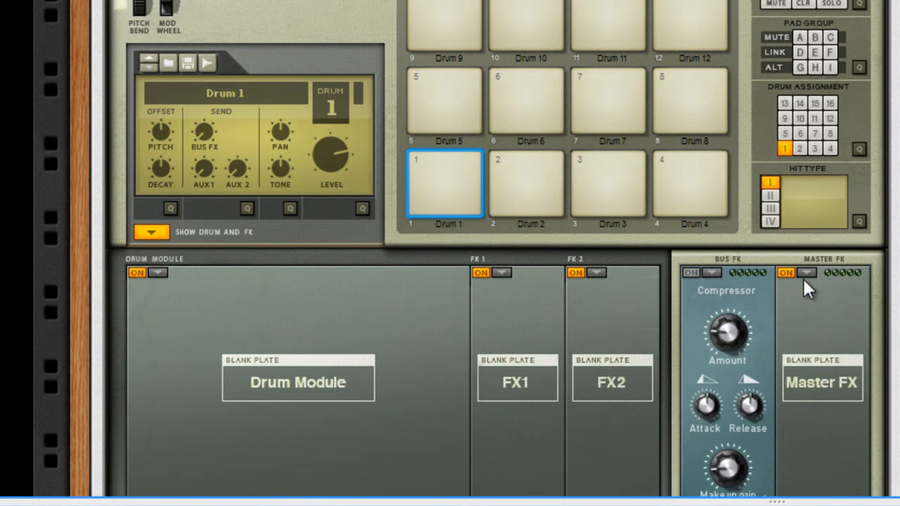
click(807, 272)
click(858, 503)
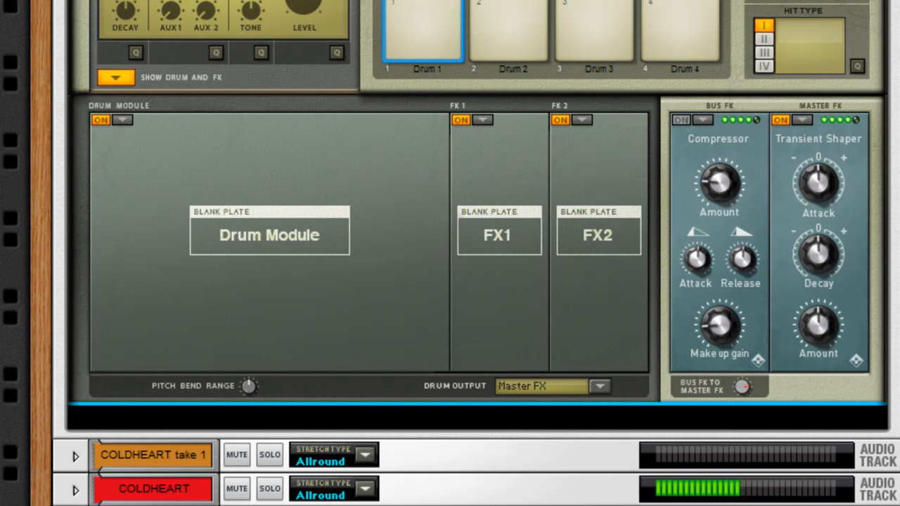
Step: Audition the Bus FX Compressor with its amount set to 33, then switch it off again
click(681, 120)
drag(722, 185, 718, 180)
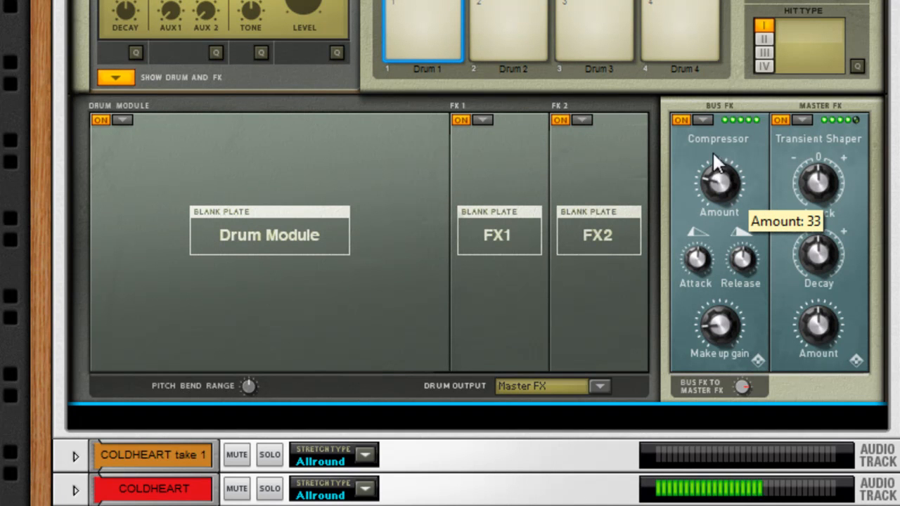
click(680, 121)
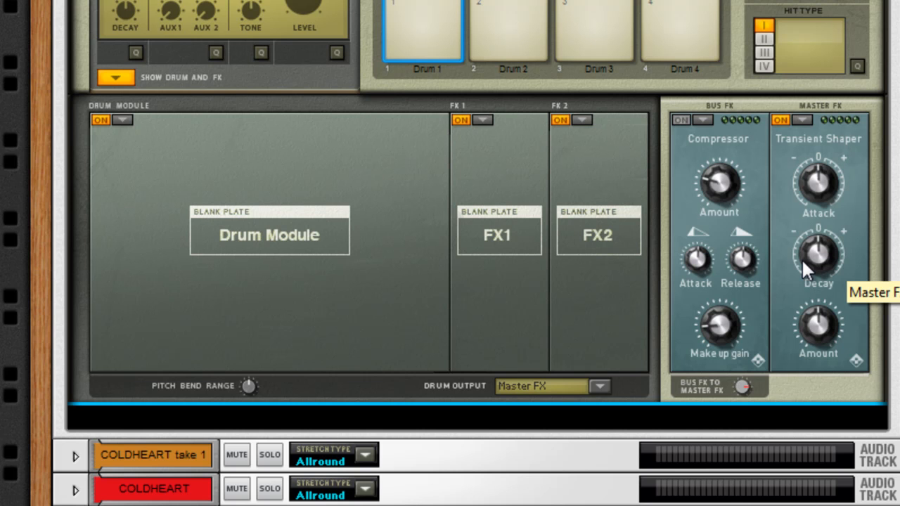
Step: During playback, raise the Transient Shaper's attack and amount, slightly lower its decay, and compare the sound with Master FX off and on
key(space)
drag(822, 183, 794, 163)
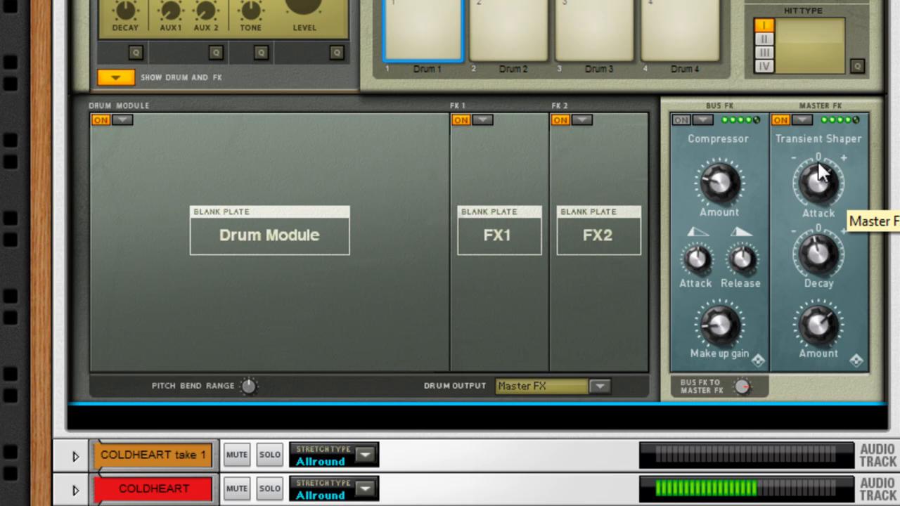
click(780, 119)
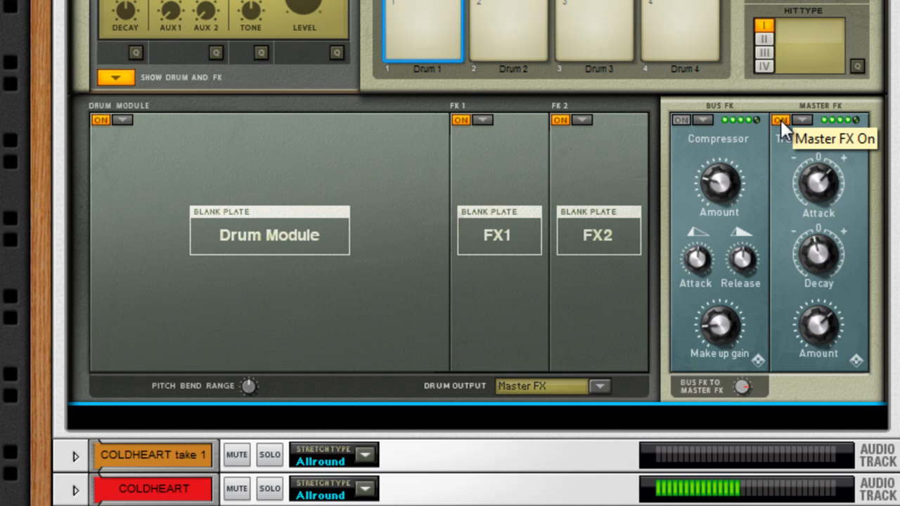
click(781, 120)
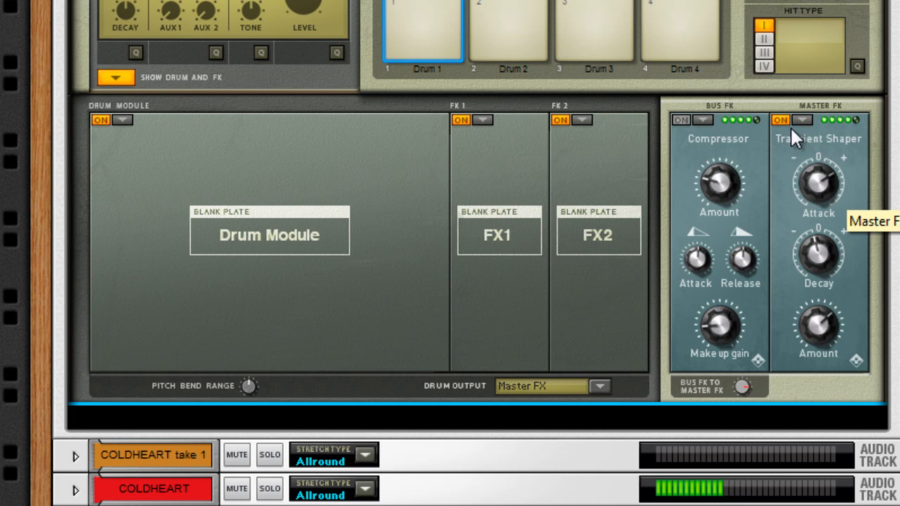
click(780, 118)
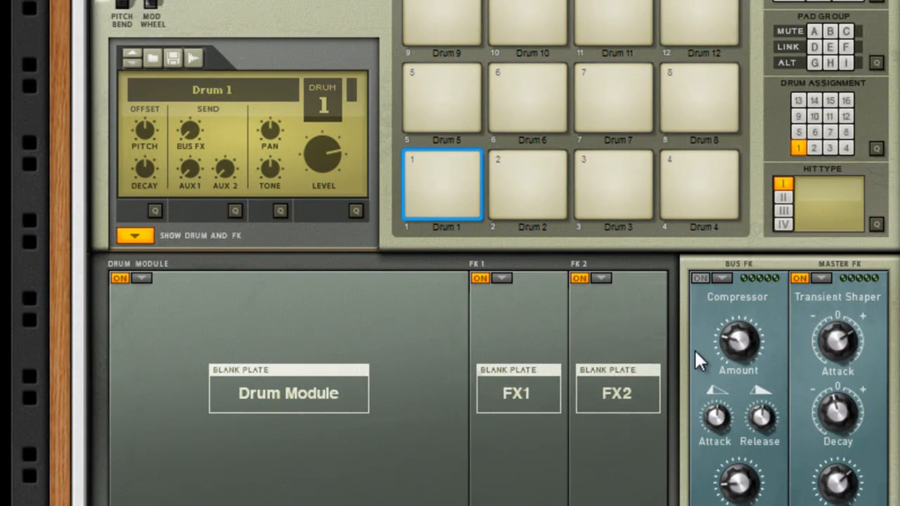
Step: Switch Kong's Bus FX Compressor back on and fold the Kong device
right_click(694, 348)
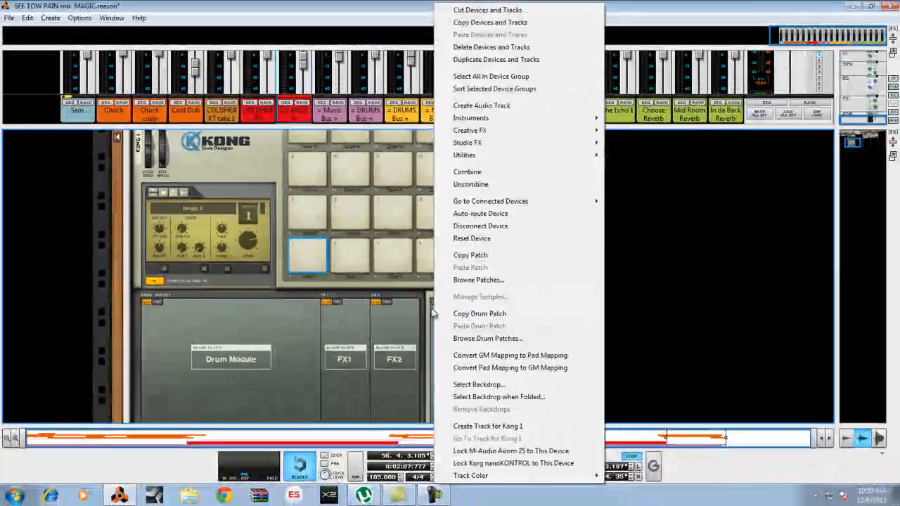
click(434, 315)
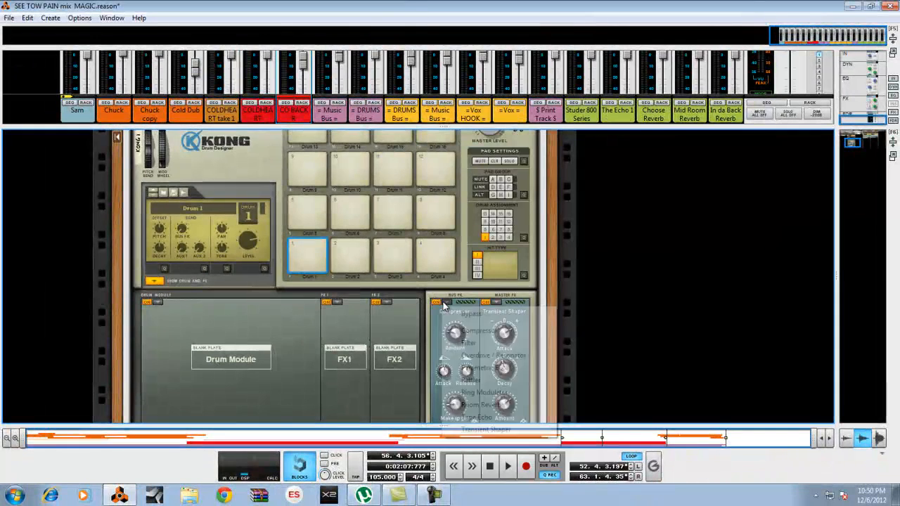
click(446, 302)
click(451, 288)
drag(552, 228, 577, 404)
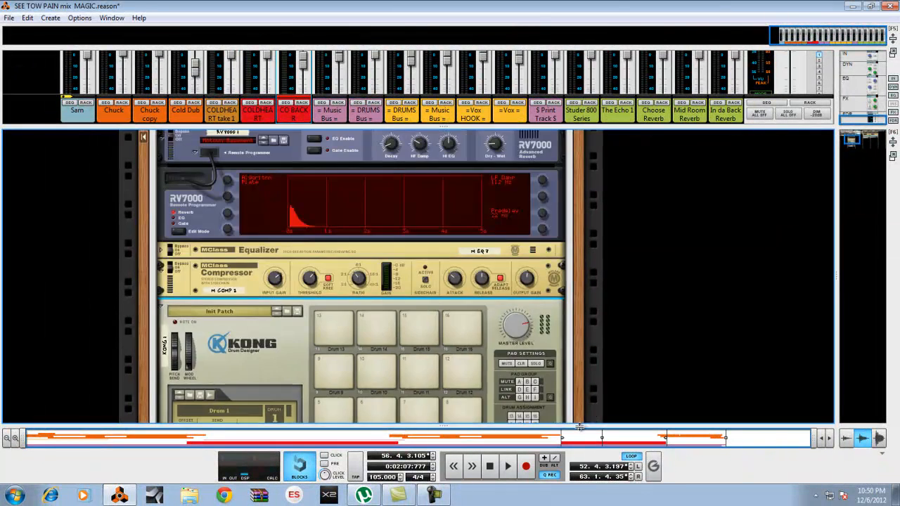
click(161, 307)
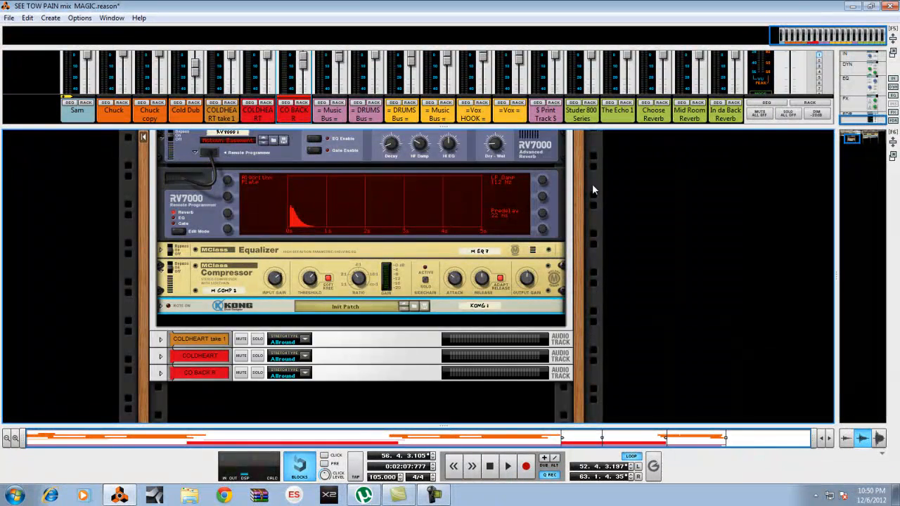
Step: Hide the devices inside the vocal track's MIX BUS combinator
drag(583, 200, 588, 302)
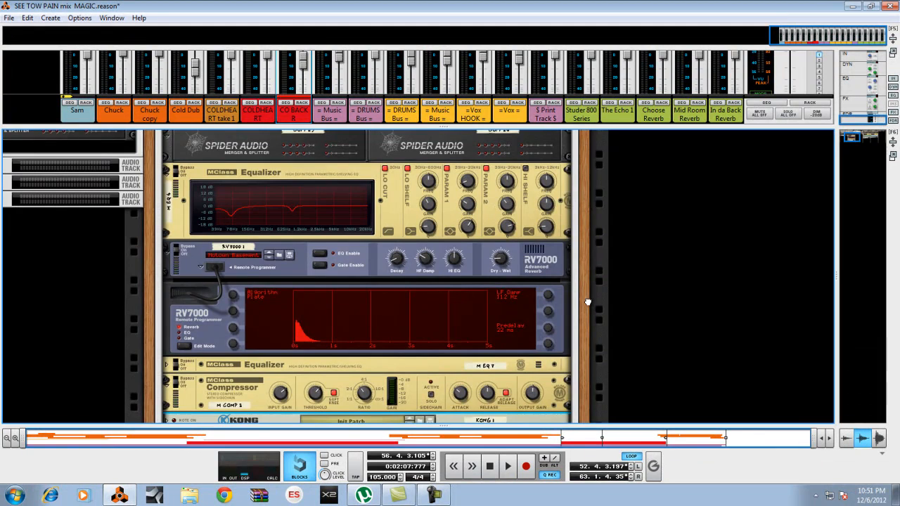
scroll(588, 302, up, 5)
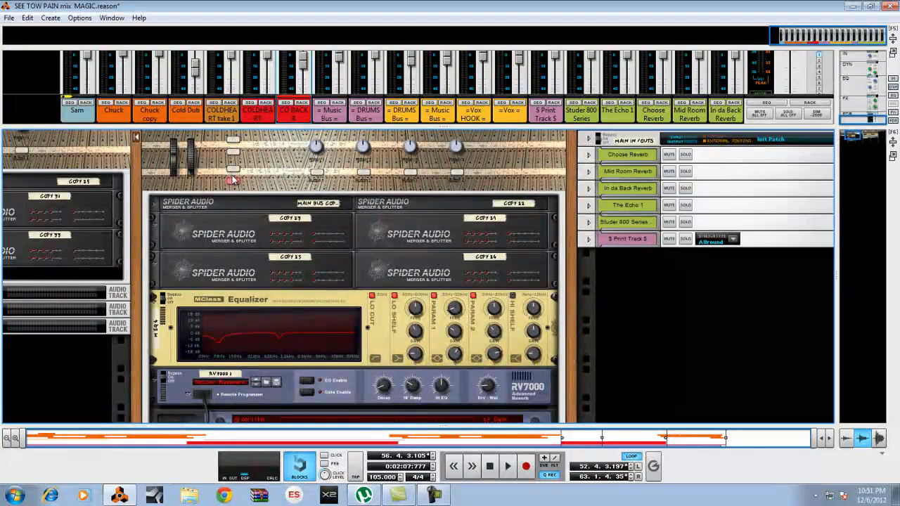
click(235, 181)
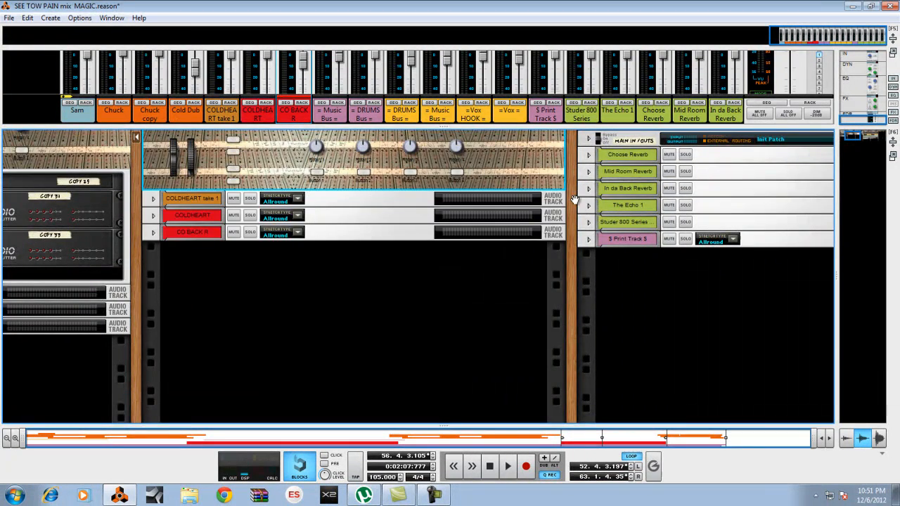
Step: Expand the mixer to show the sends and faders, and play the mix to check the channel levels
drag(576, 200, 4, 336)
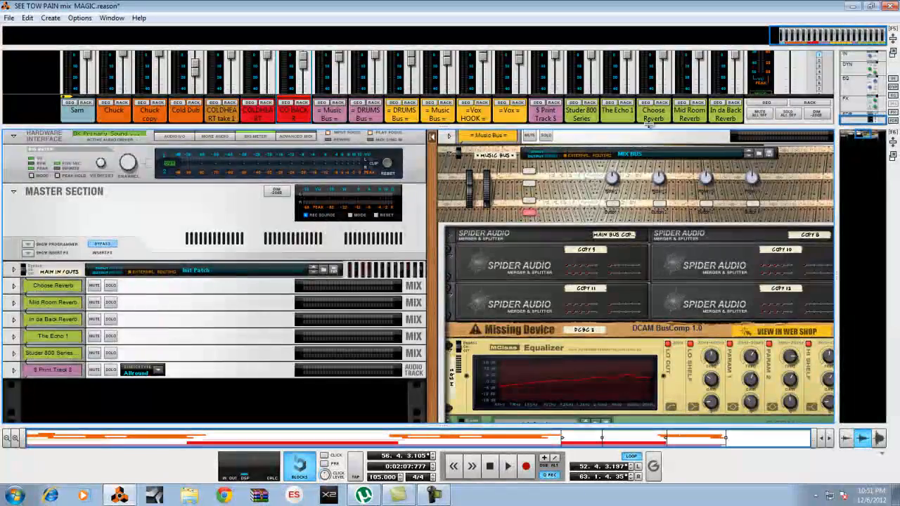
drag(598, 129, 624, 472)
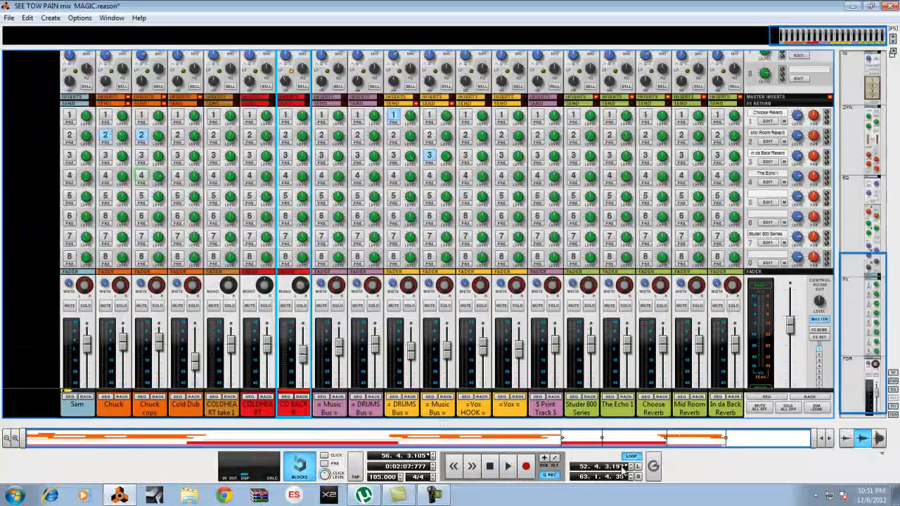
drag(866, 313, 826, 378)
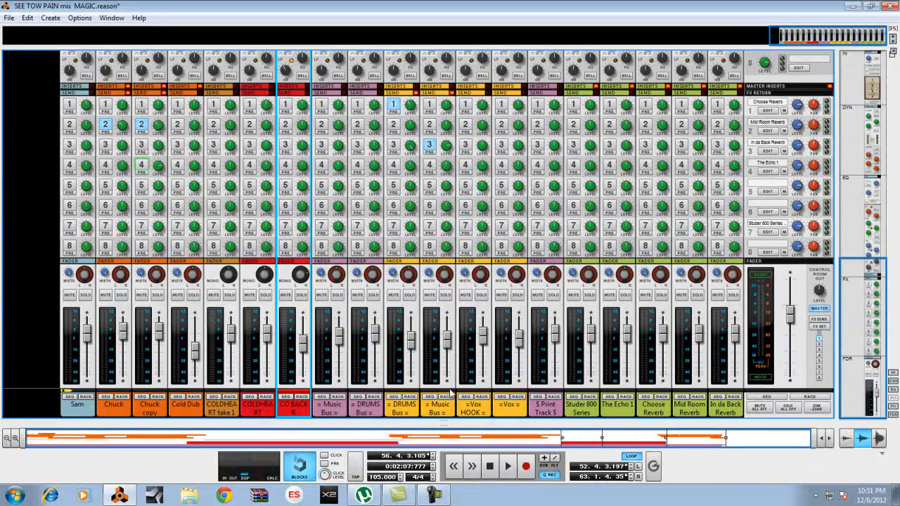
key(space)
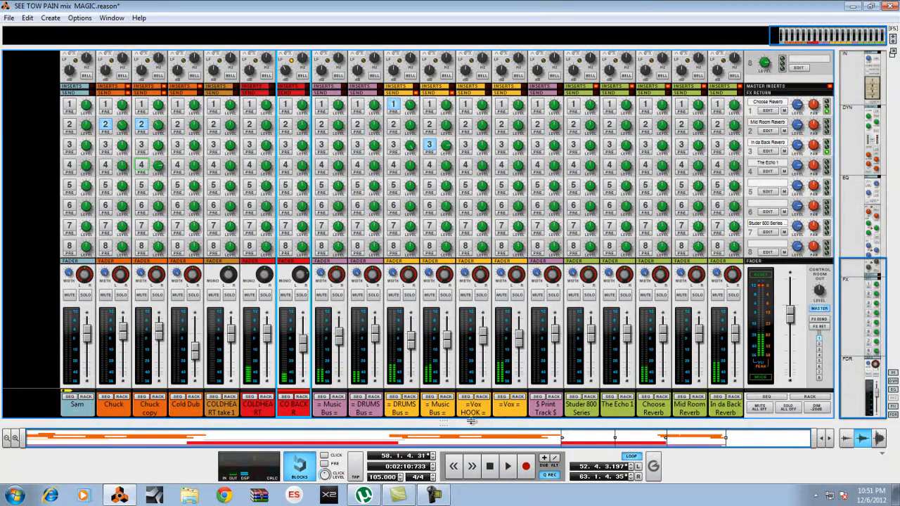
Step: Bring up the sequencer and duplicate the CO BACK R track
drag(493, 422, 483, 177)
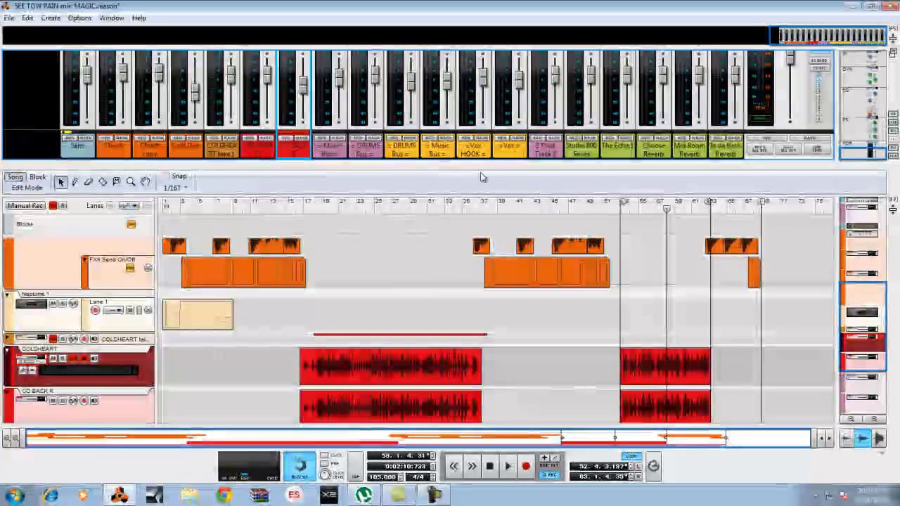
drag(845, 325, 852, 398)
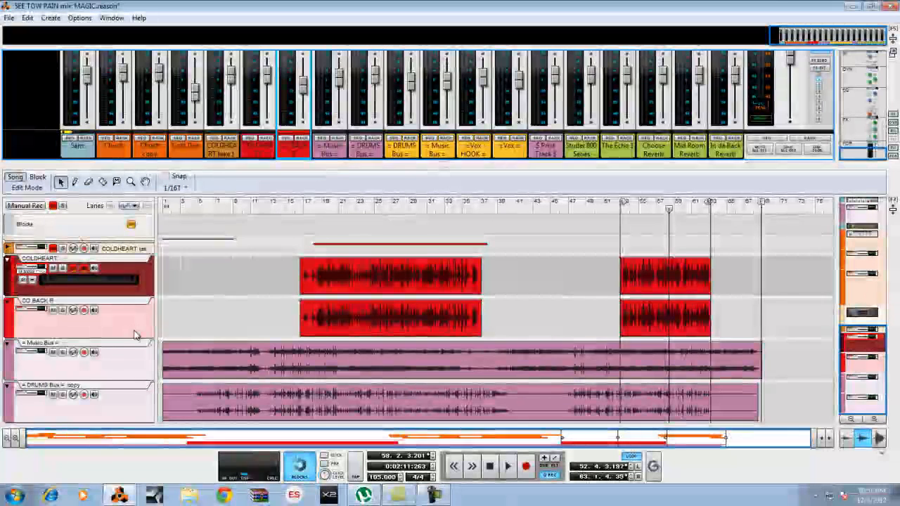
right_click(136, 336)
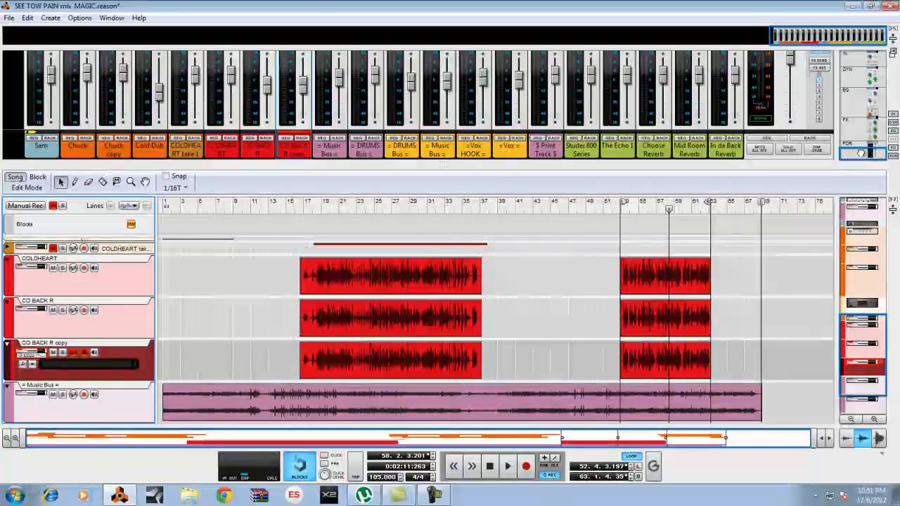
Step: Expand the mixer and pan the CO BACK R channel to about -40, on the opposite side from its duplicate
mouse_move(878, 153)
mouse_down()
mouse_move(872, 67)
mouse_move(872, 151)
mouse_up()
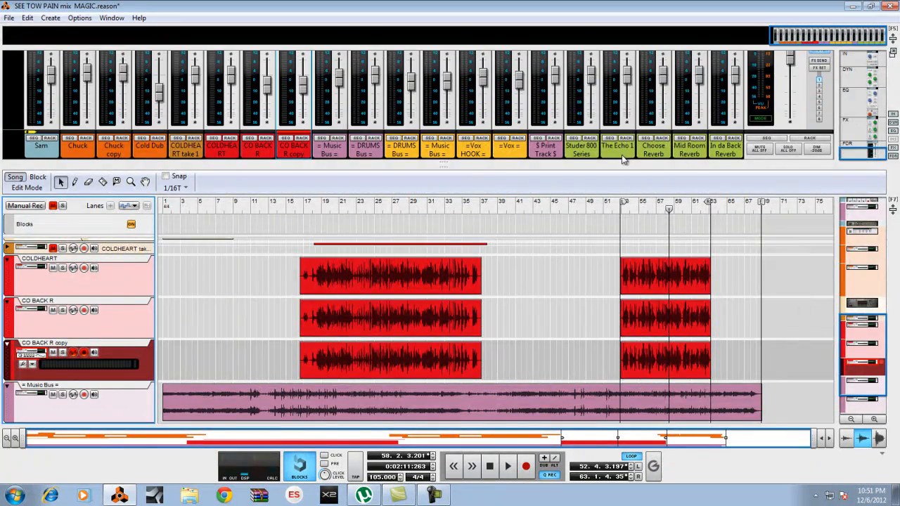
drag(618, 175, 619, 422)
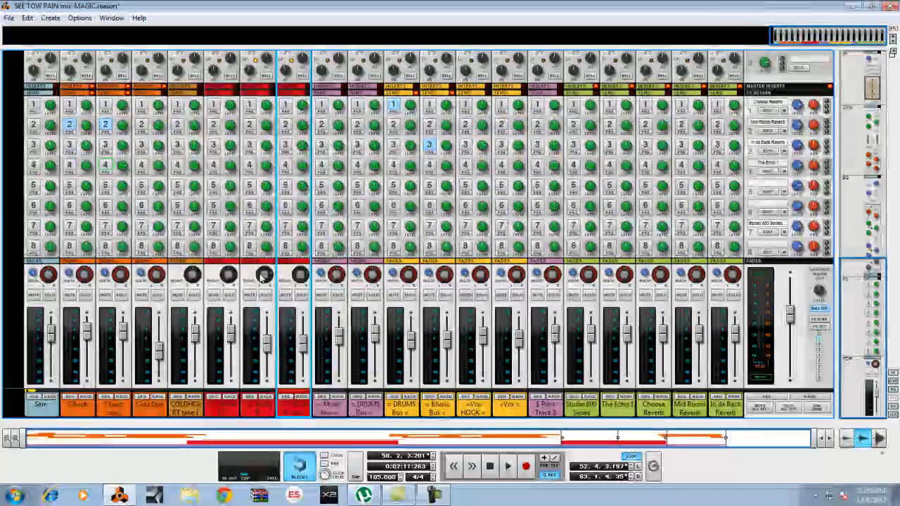
click(263, 278)
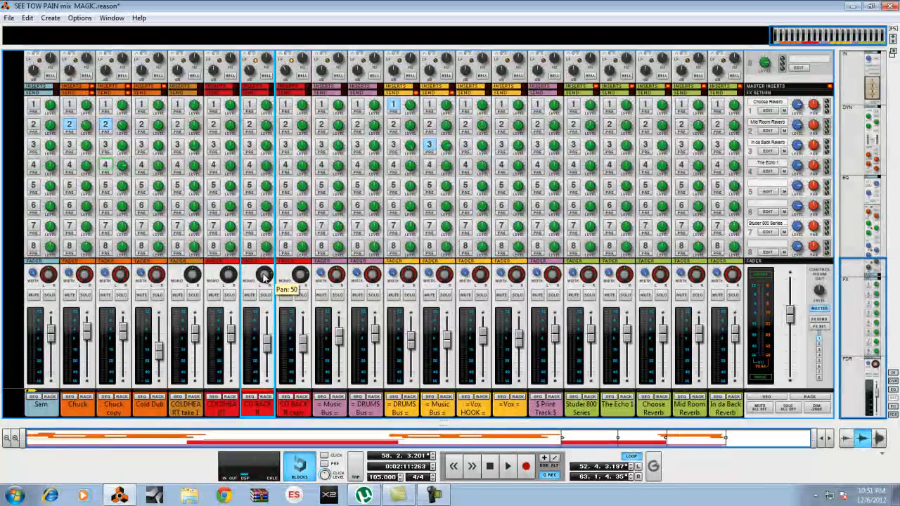
drag(265, 316, 265, 340)
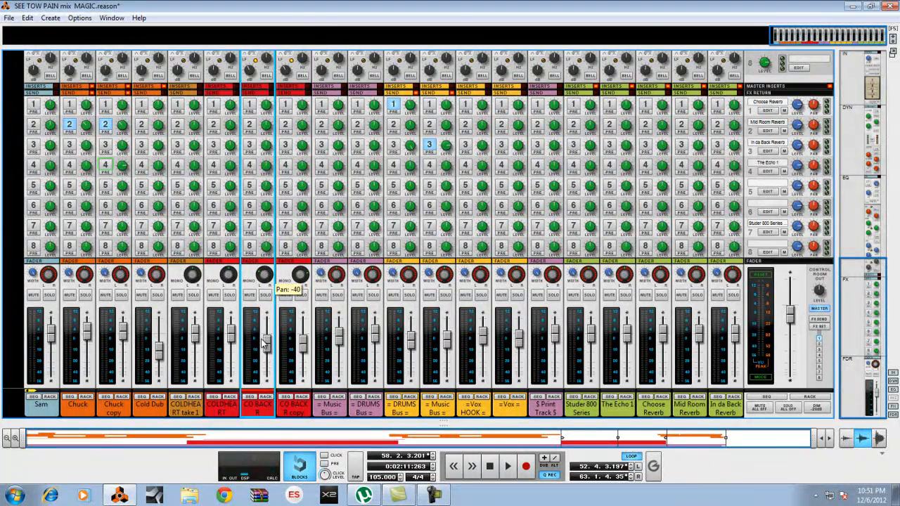
drag(295, 299, 268, 284)
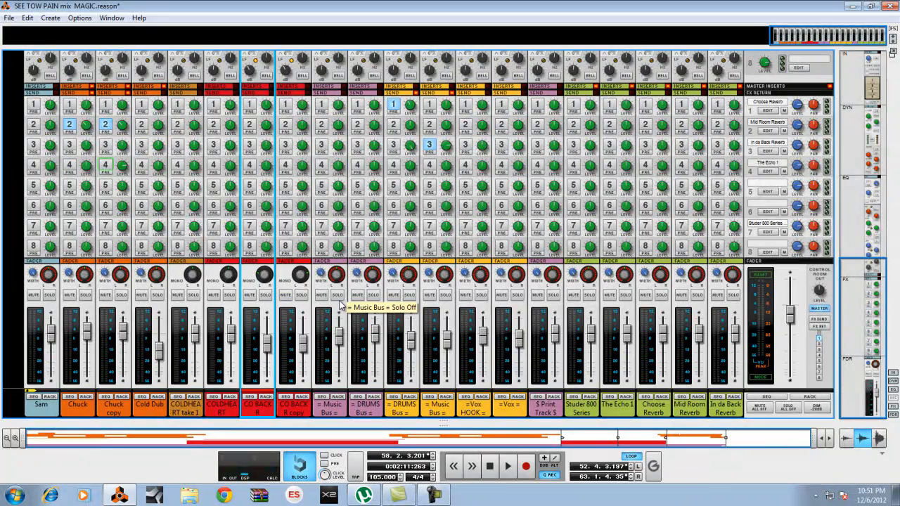
Step: Play the mix and check the fader levels of the =Vox= and yellow = Music Bus = channels
key(space)
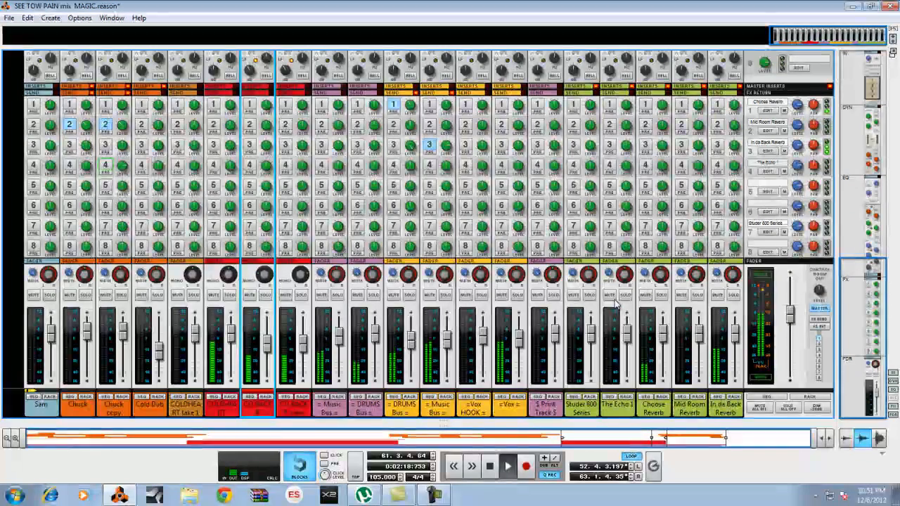
click(518, 342)
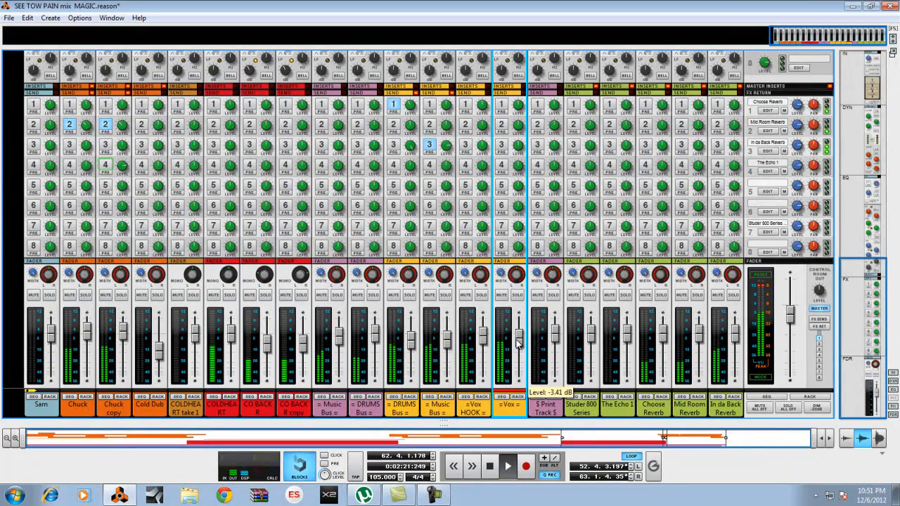
click(453, 346)
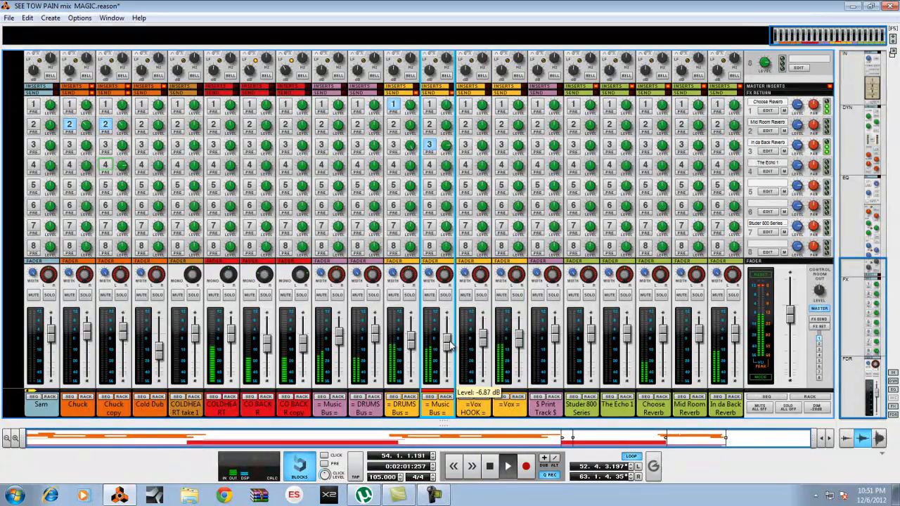